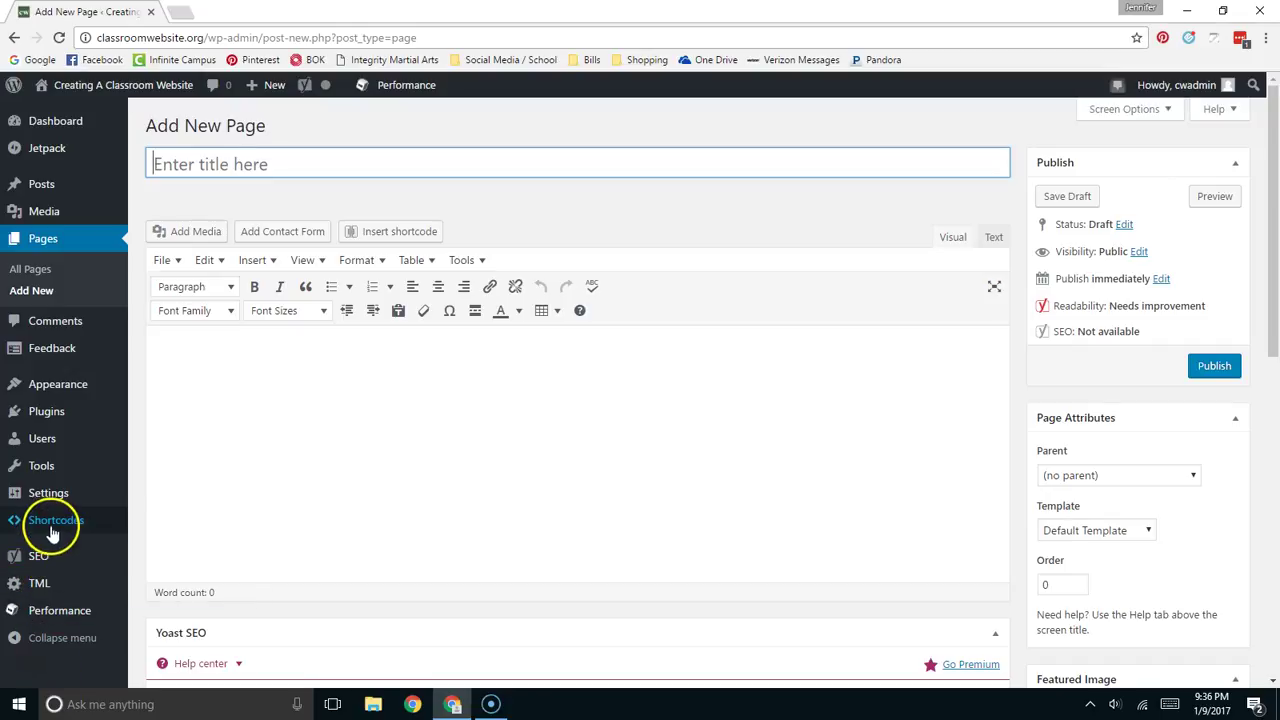
- Open the Shortcodes Cheatsheet in a new browser tab
{"action": "mouse_move", "coordinate": [52, 530]}
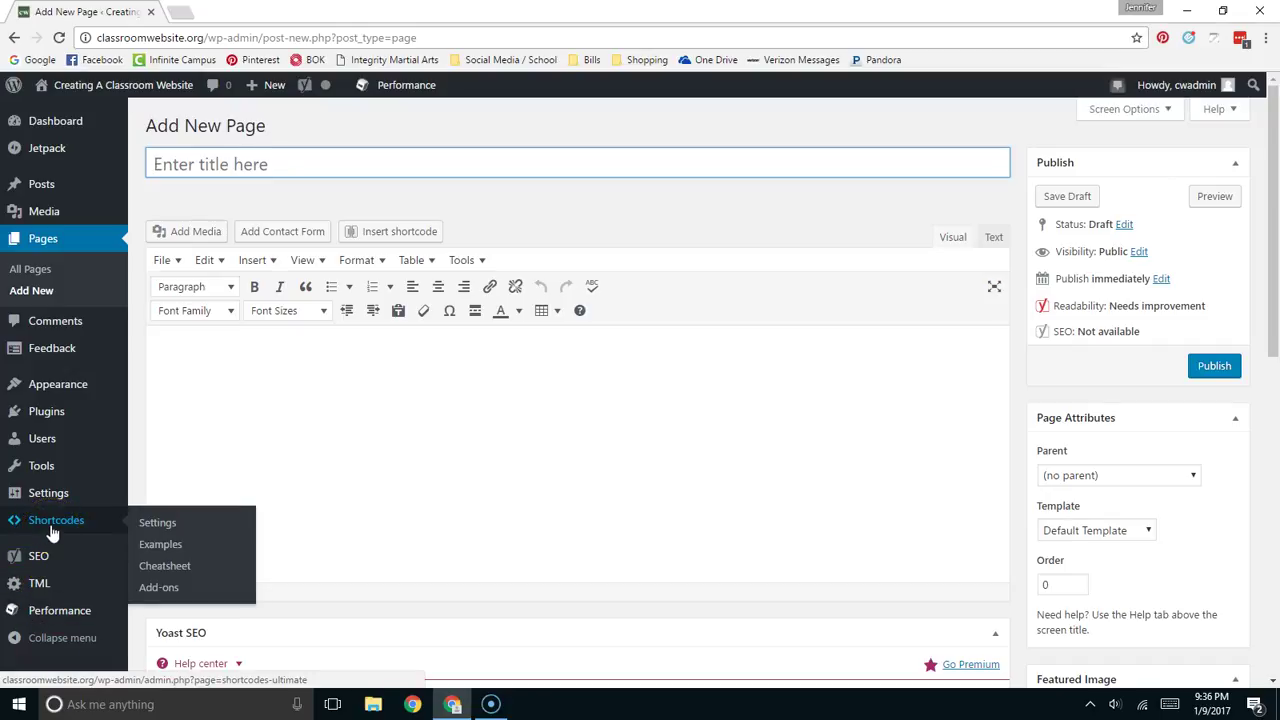
{"action": "right_click", "coordinate": [167, 572]}
{"action": "left_click", "coordinate": [284, 415]}
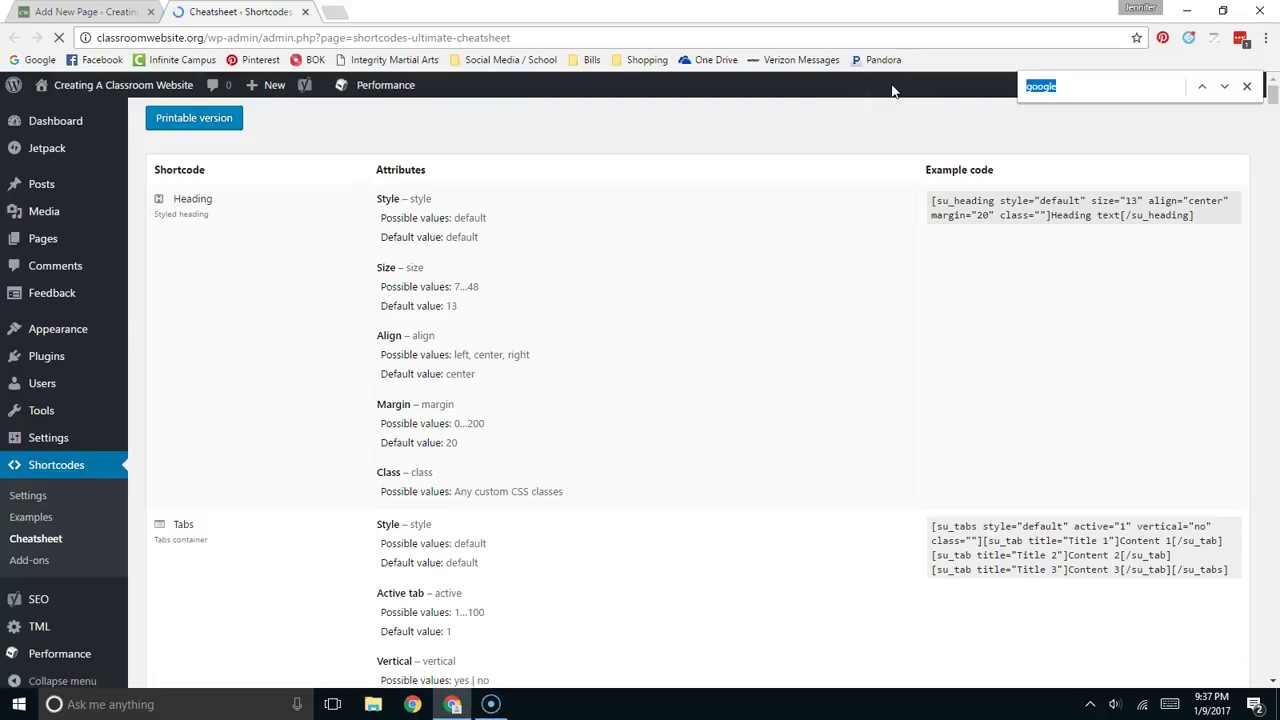
- Search the cheatsheet for "box" and copy the full example code of the Box shortcode
{"action": "type", "text": "box"}
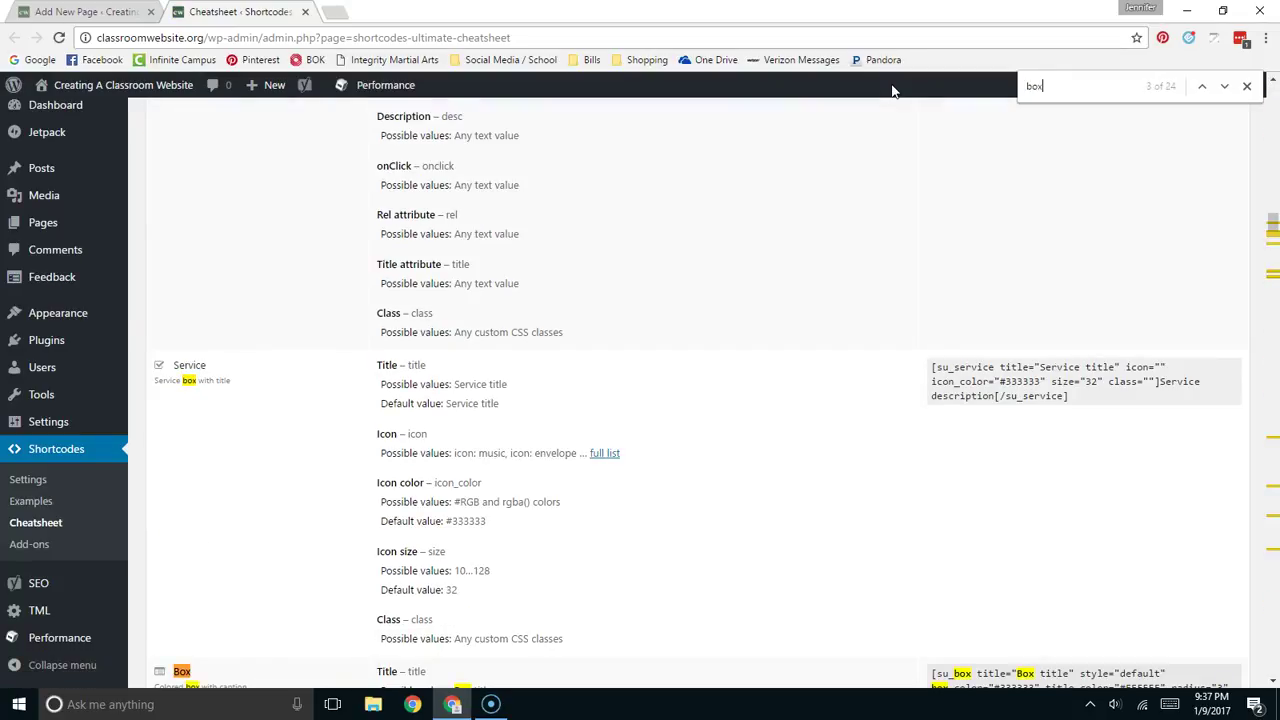
{"action": "scroll", "coordinate": [674, 86], "scroll_direction": "down", "scroll_amount": 4}
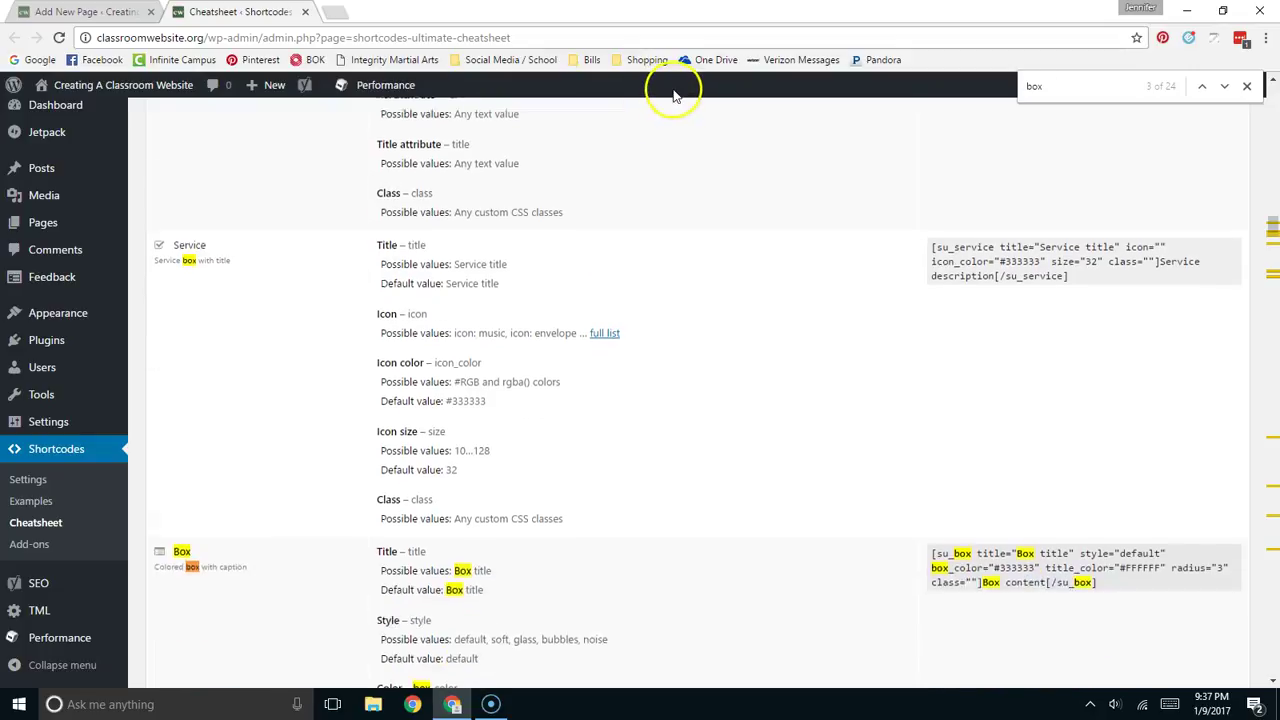
{"action": "left_click_drag", "start_coordinate": [1143, 296], "coordinate": [928, 268]}
{"action": "key", "text": "ctrl+c"}
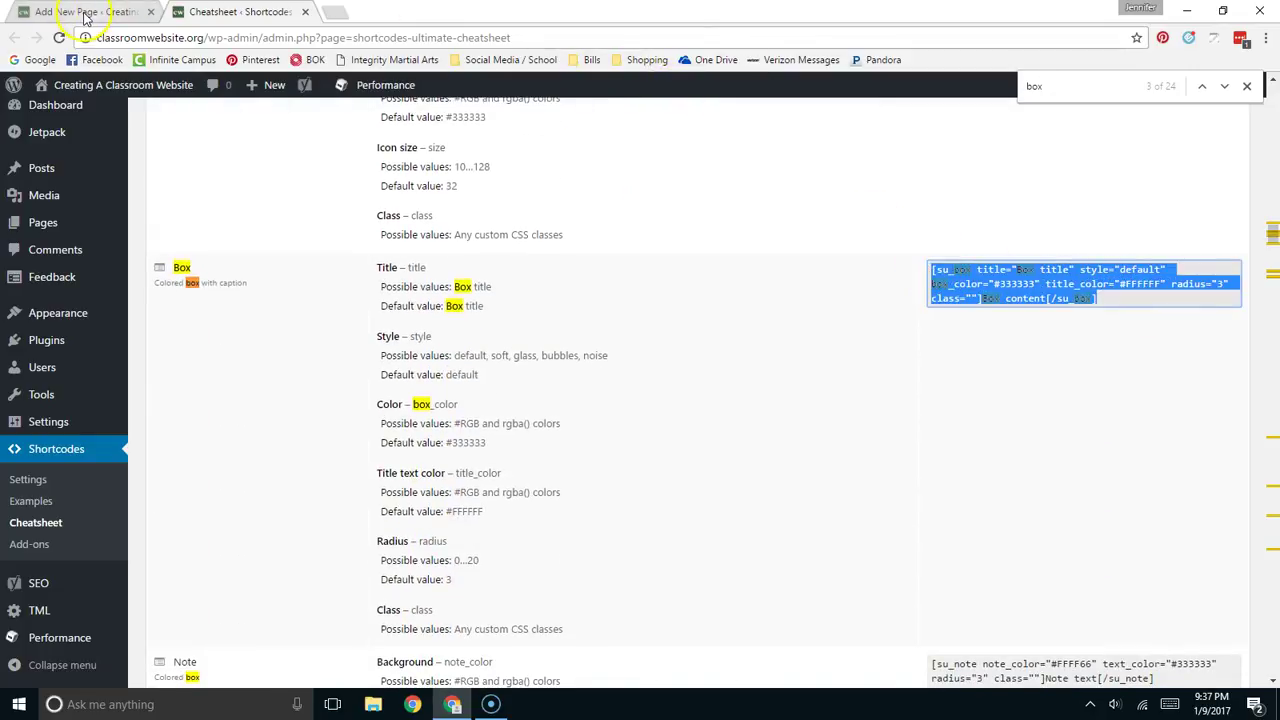
- Paste the box shortcode three times into the new page's body and title the page "Box Shortcode"
{"action": "left_click", "coordinate": [88, 12]}
{"action": "left_click", "coordinate": [248, 367]}
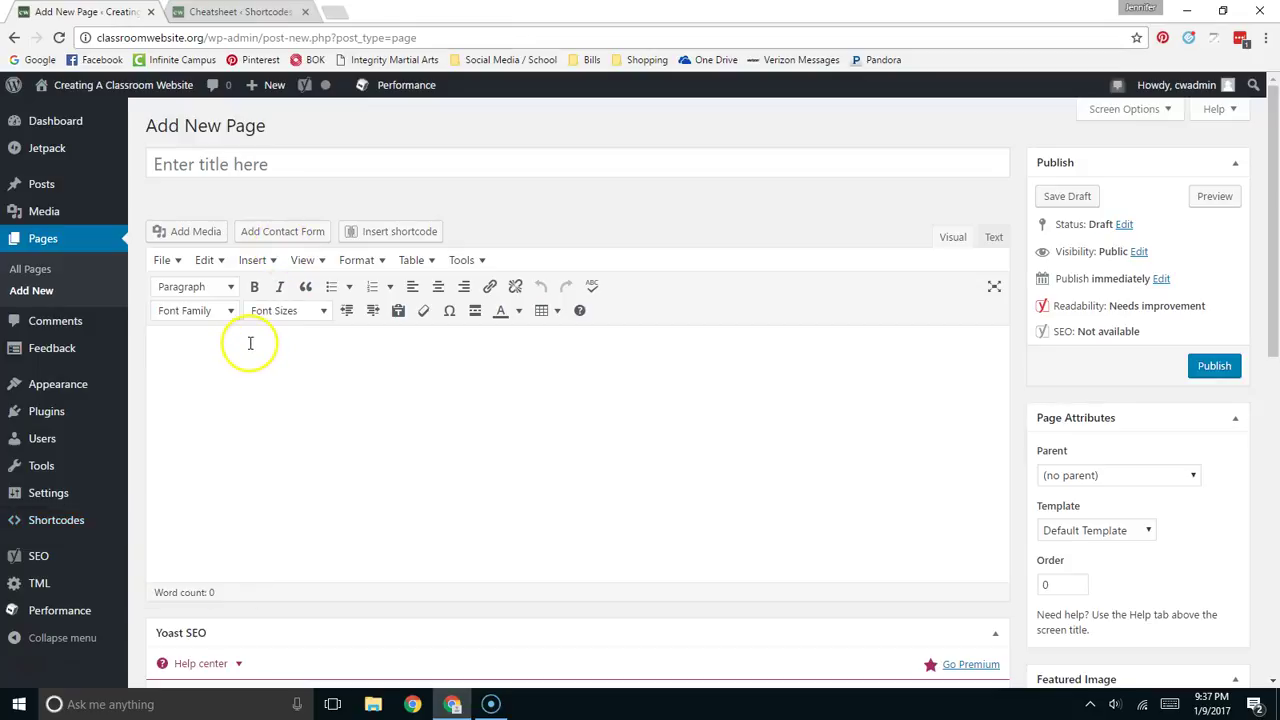
{"action": "key", "text": "ctrl+v"}
{"action": "key", "text": "ctrl+v"}
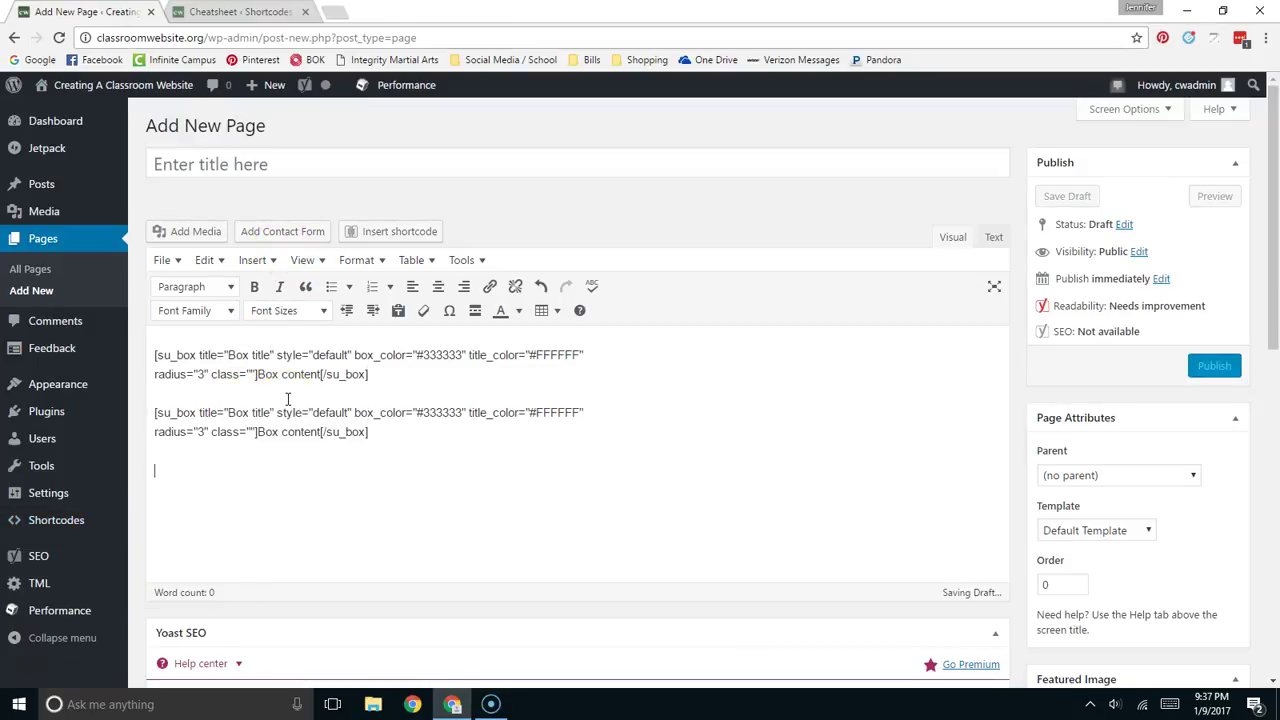
{"action": "key", "text": "ctrl+v"}
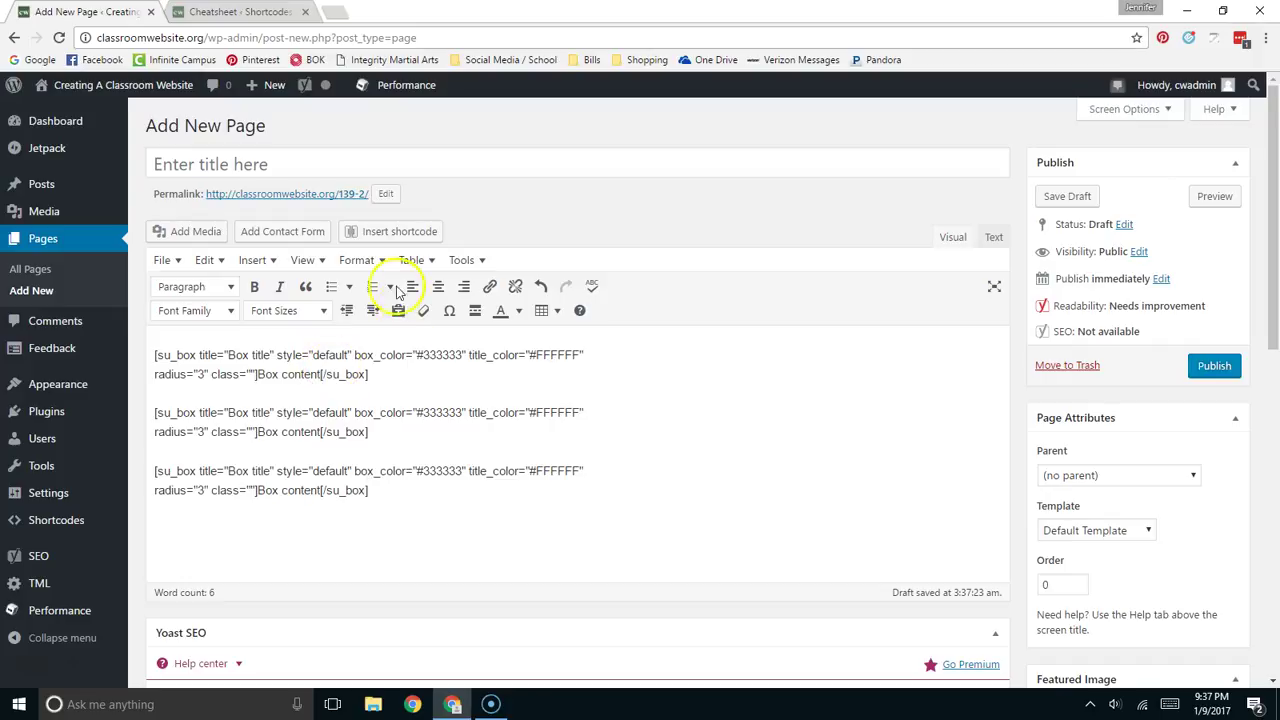
{"action": "left_click", "coordinate": [250, 165]}
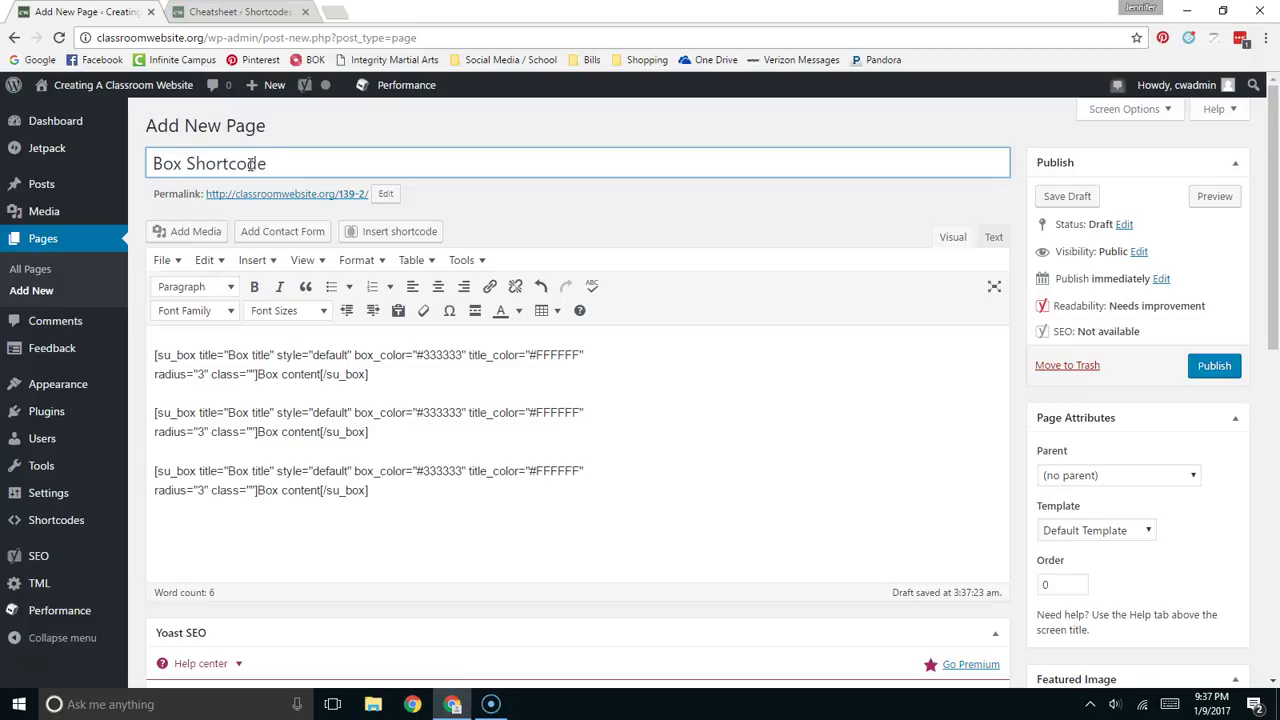
- Set the first box's title to "Section 1" and copy that title into the second and third box shortcodes
{"action": "left_click_drag", "start_coordinate": [228, 356], "coordinate": [270, 355]}
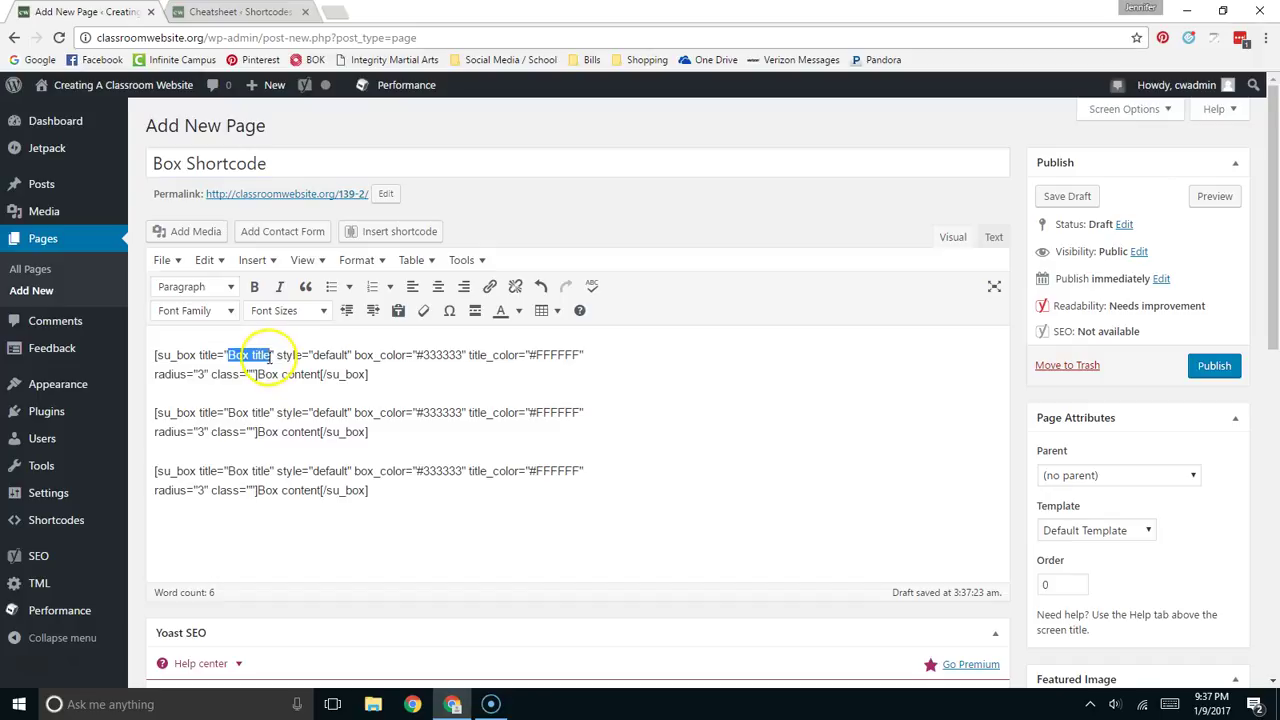
{"action": "type", "text": "Section 1"}
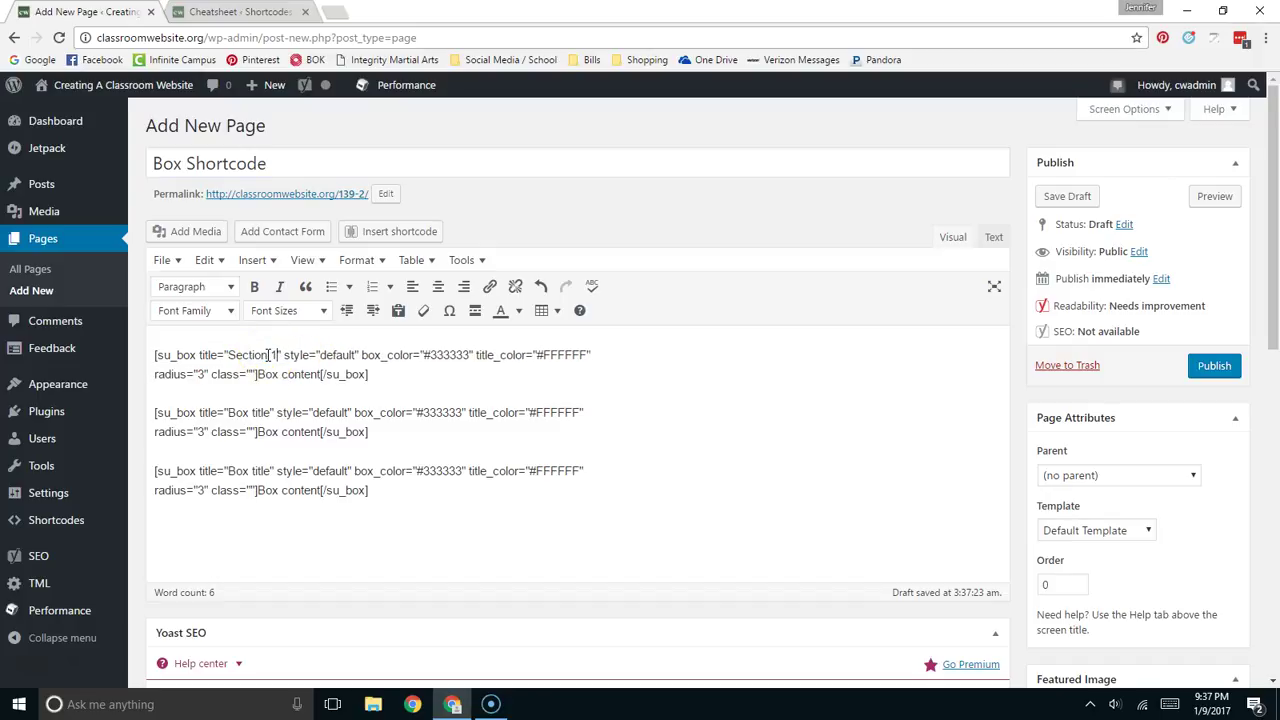
{"action": "left_click_drag", "start_coordinate": [228, 355], "coordinate": [277, 355]}
{"action": "key", "text": "ctrl+c"}
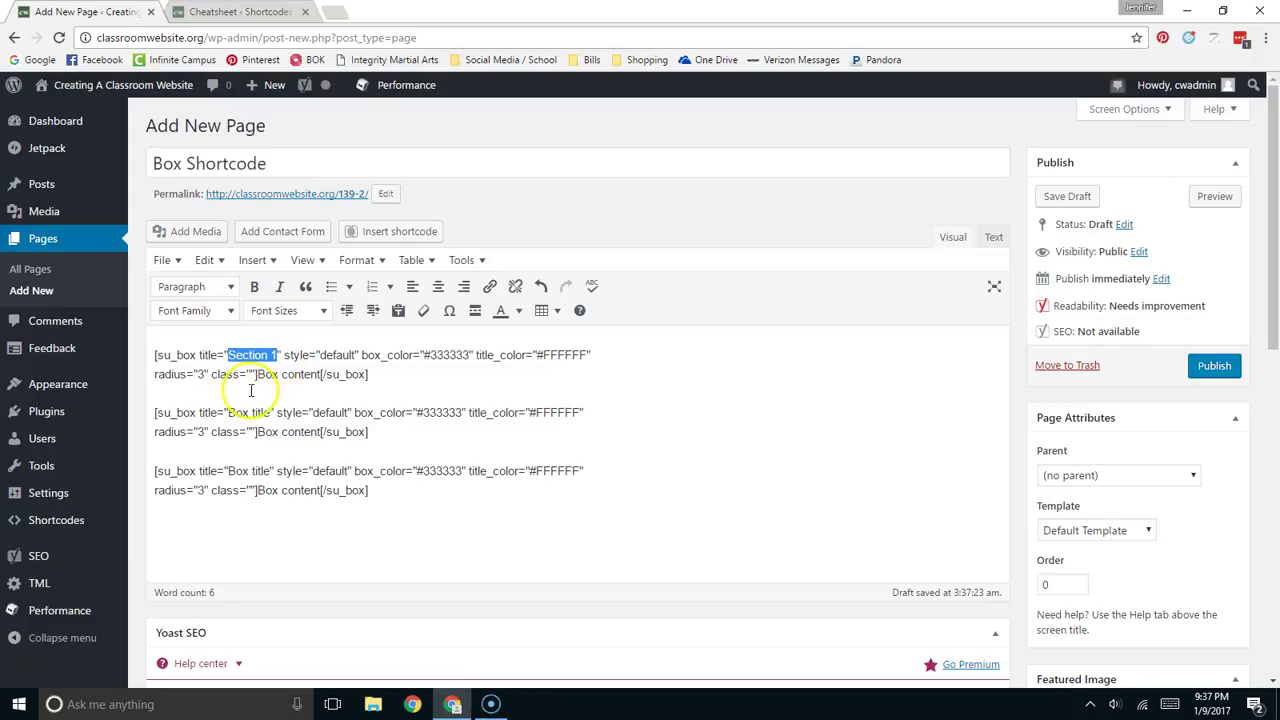
{"action": "left_click_drag", "start_coordinate": [269, 412], "coordinate": [229, 412]}
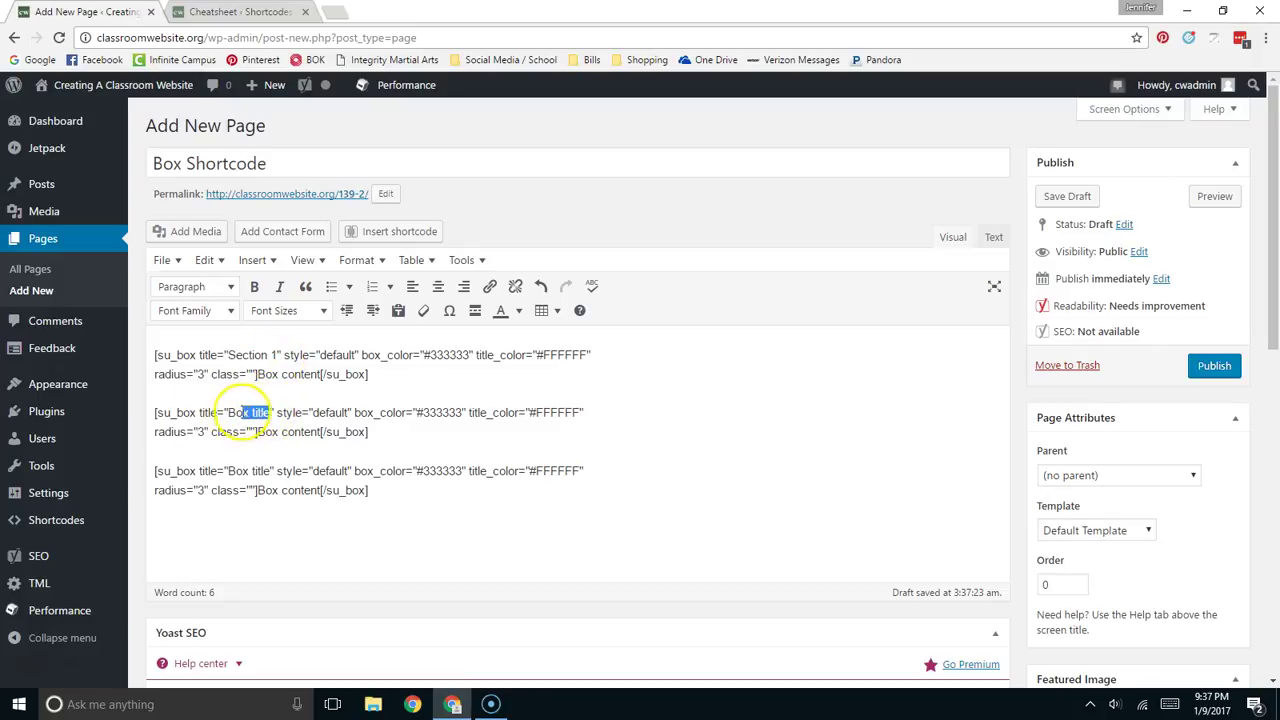
{"action": "key", "text": "ctrl+v"}
{"action": "left_click_drag", "start_coordinate": [270, 470], "coordinate": [229, 470]}
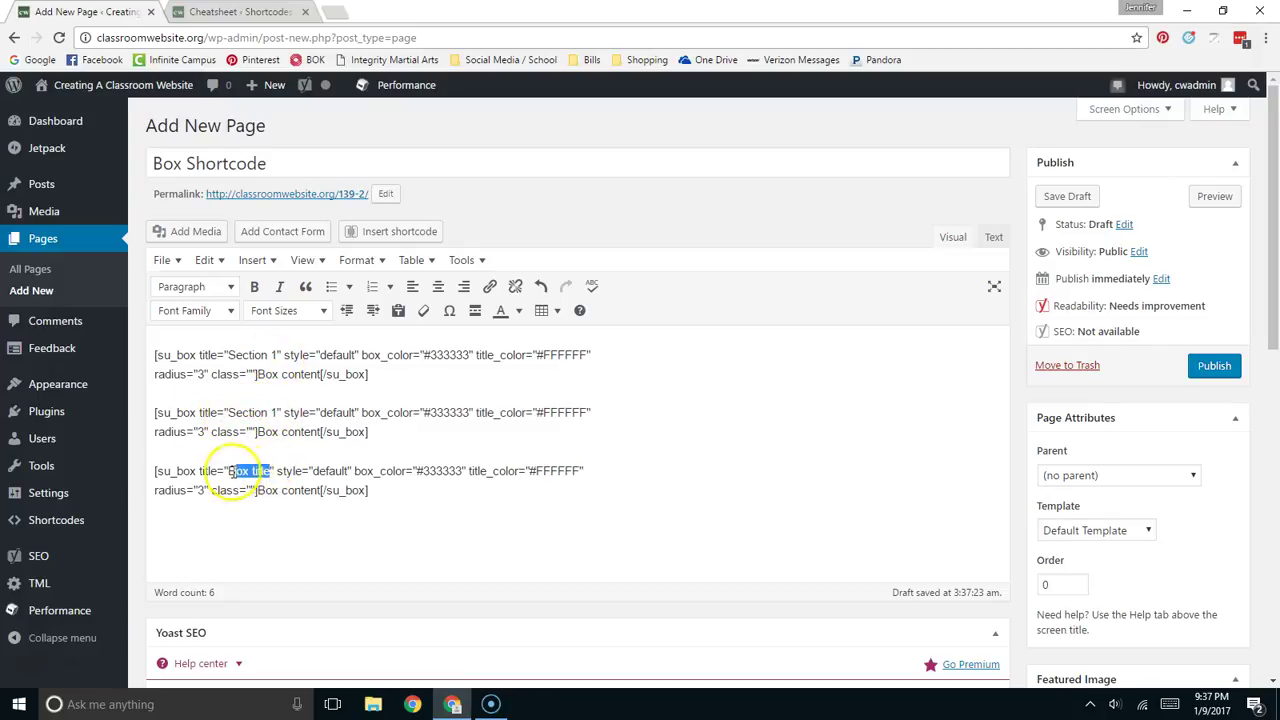
{"action": "key", "text": "ctrl+v"}
- Renumber the second and third box titles to "Section 2" and "Section 3"
{"action": "double_click", "coordinate": [275, 413]}
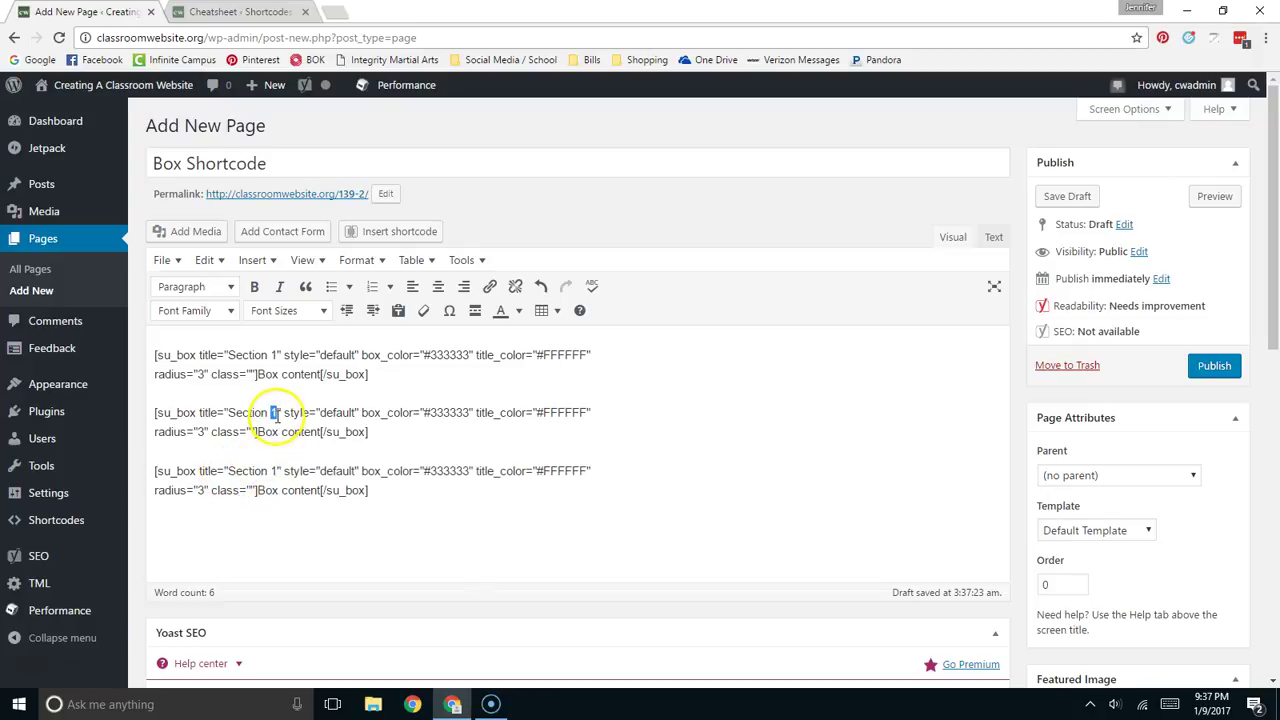
{"action": "type", "text": "2"}
{"action": "double_click", "coordinate": [273, 471]}
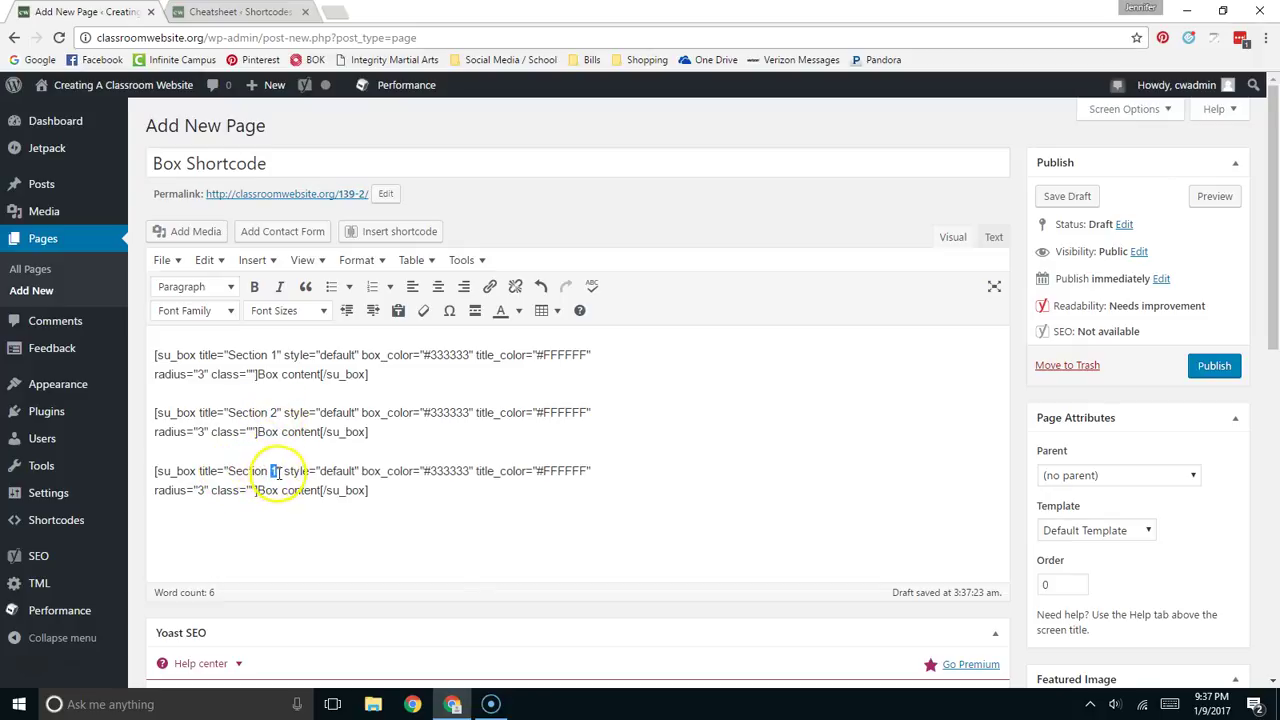
{"action": "type", "text": "3"}
- Replace the box content with "Dog" in Section 3, "Cat" in Section 2 and "Fish" in Section 1
{"action": "left_click_drag", "start_coordinate": [255, 490], "coordinate": [306, 491]}
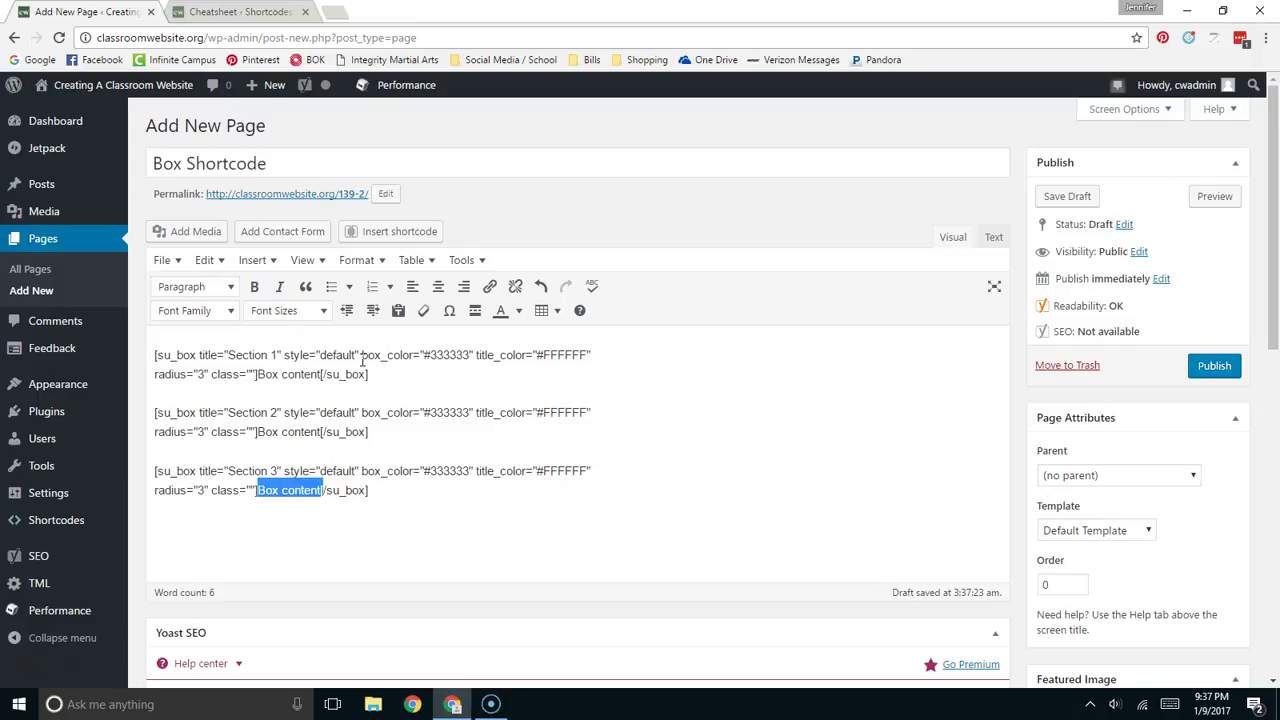
{"action": "type", "text": "Dog"}
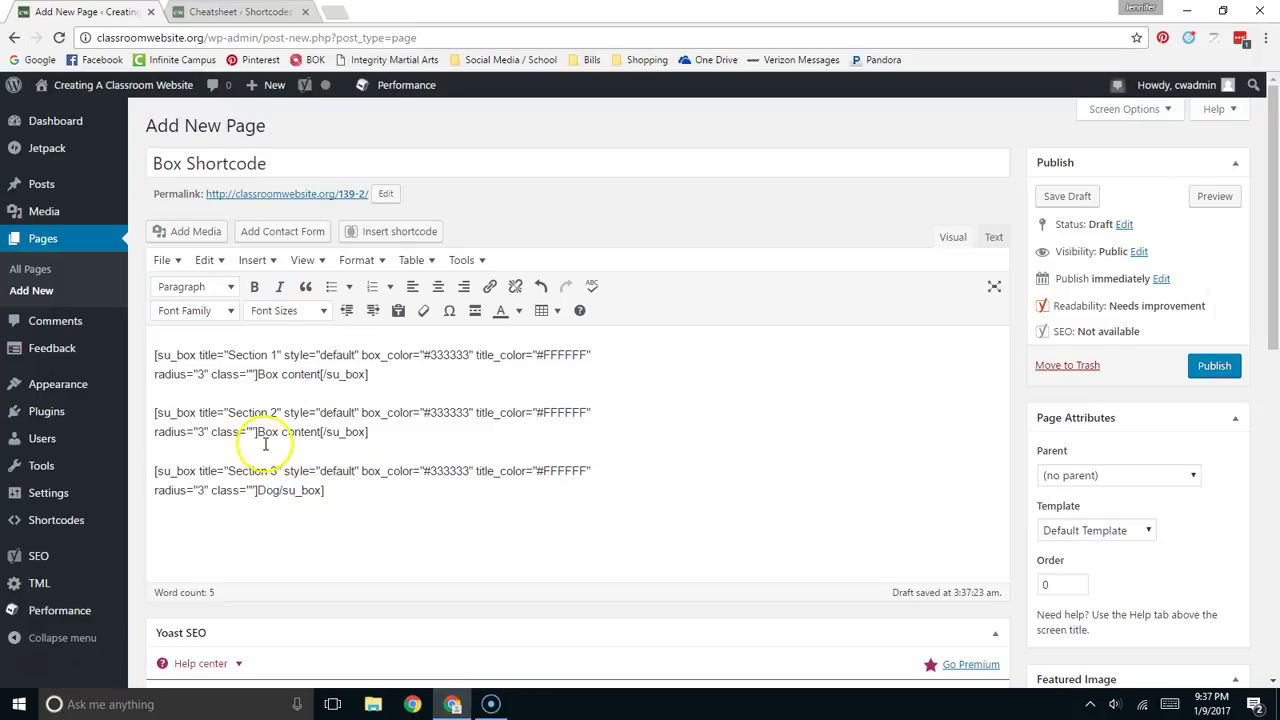
{"action": "left_click_drag", "start_coordinate": [257, 432], "coordinate": [320, 443]}
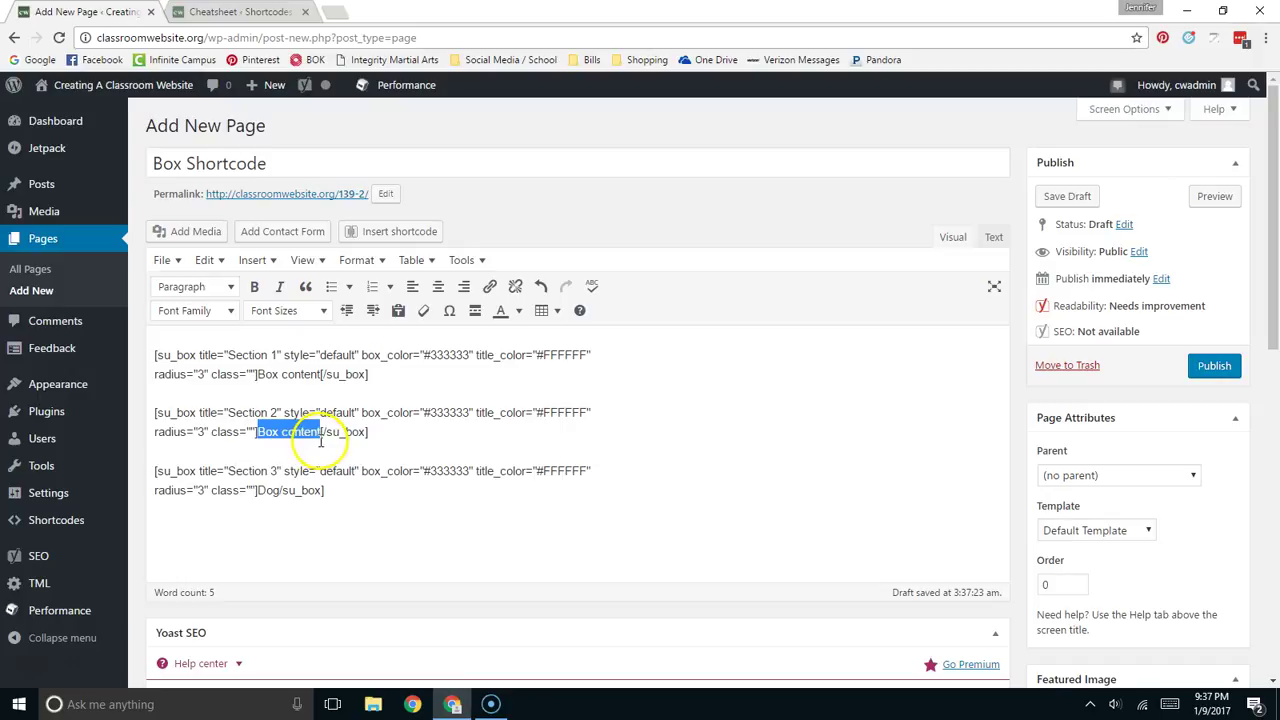
{"action": "type", "text": "Cat"}
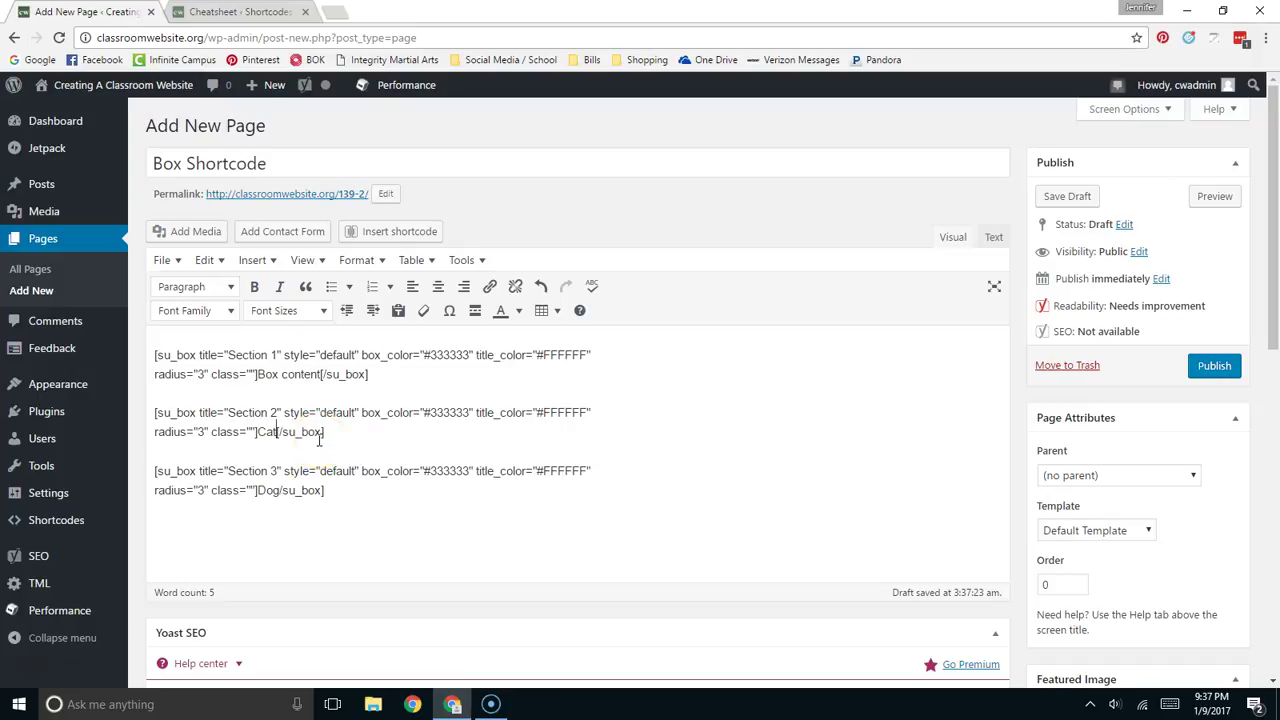
{"action": "left_click_drag", "start_coordinate": [260, 374], "coordinate": [321, 375]}
{"action": "type", "text": "Fish"}
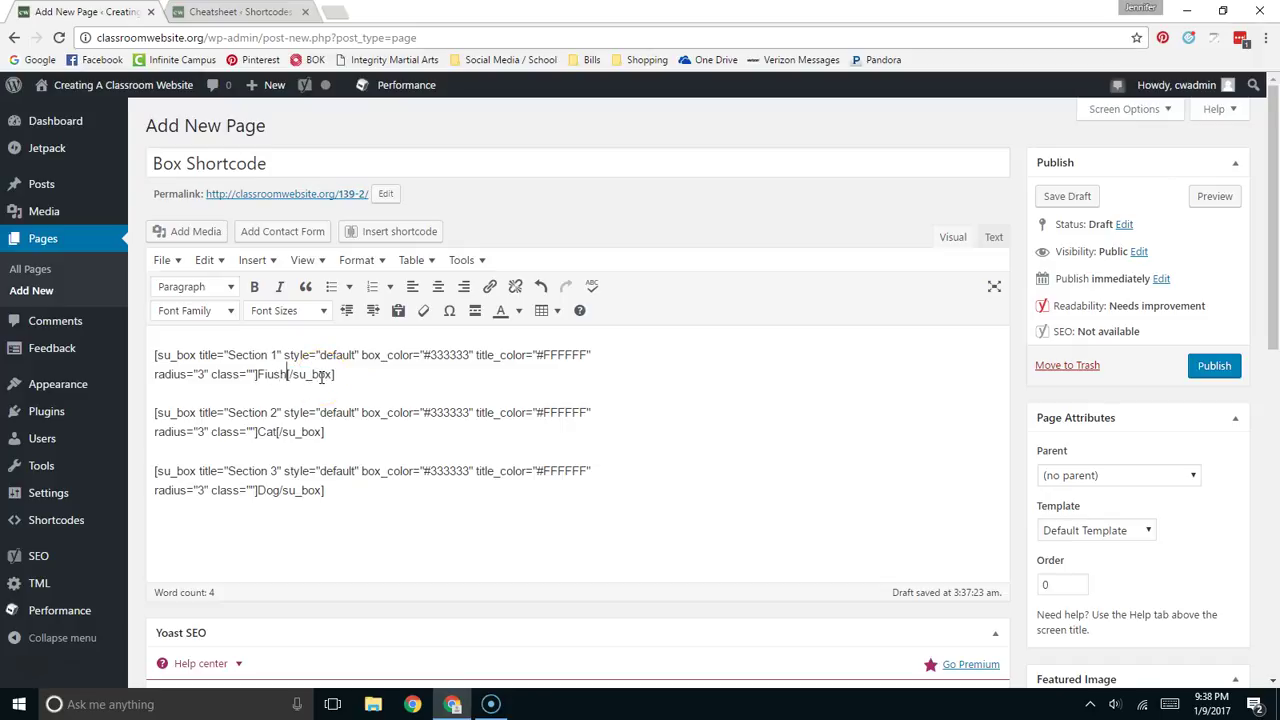
- Review the Box shortcode's possible style values in the cheatsheet
{"action": "left_click", "coordinate": [160, 357]}
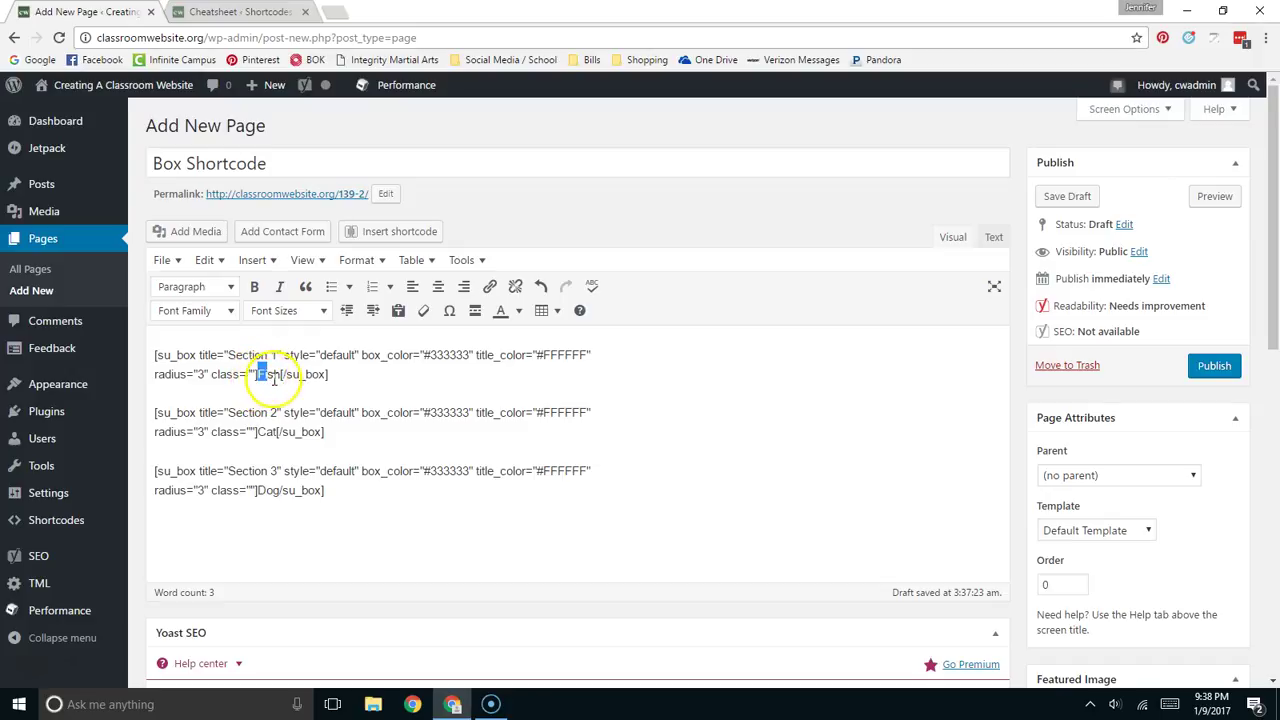
{"action": "left_click_drag", "start_coordinate": [260, 373], "coordinate": [281, 379]}
{"action": "left_click_drag", "start_coordinate": [267, 377], "coordinate": [400, 210]}
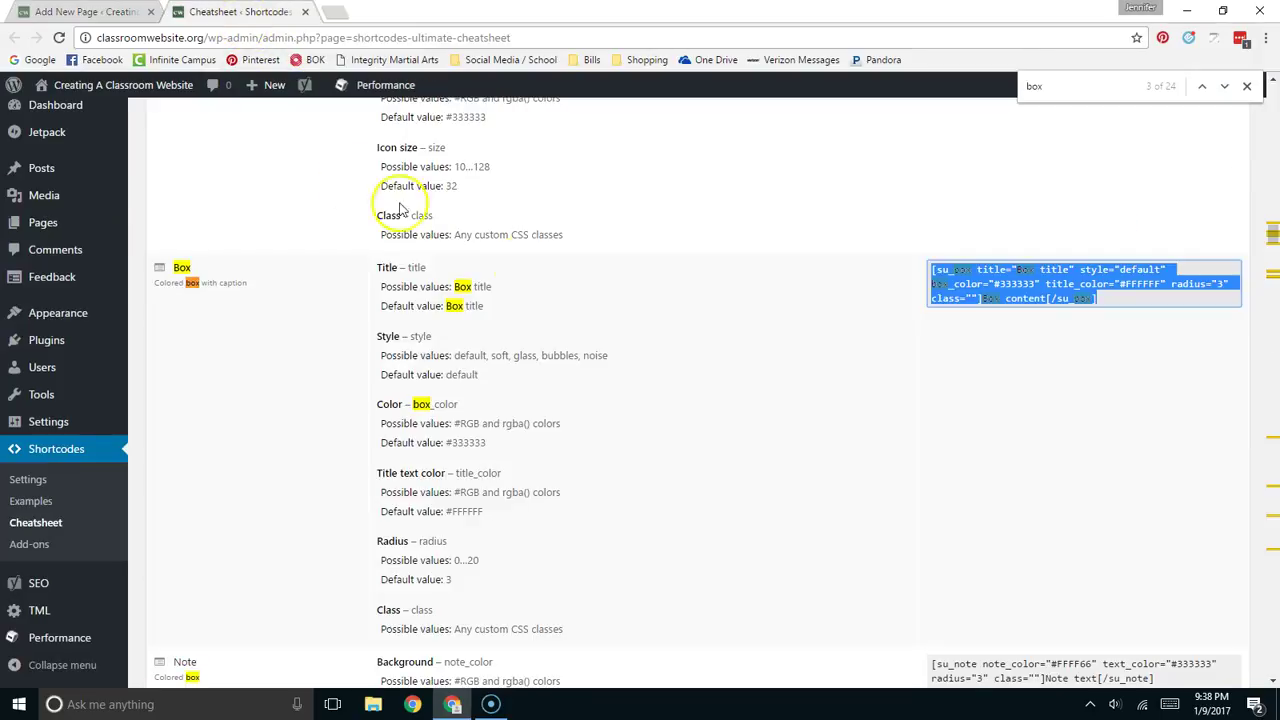
{"action": "left_click", "coordinate": [524, 286]}
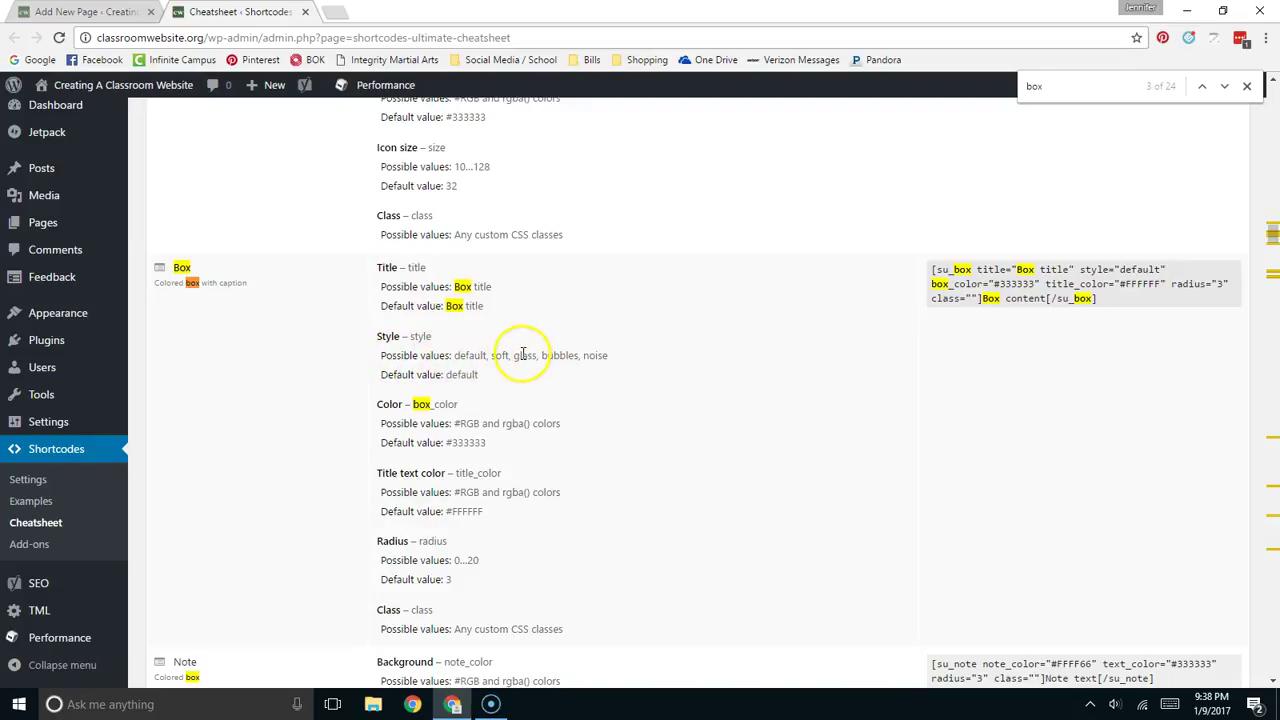
- Back in the page editor, set the style of Section 2 to "soft" and of Section 3 to "bubbles"
{"action": "left_click", "coordinate": [88, 12]}
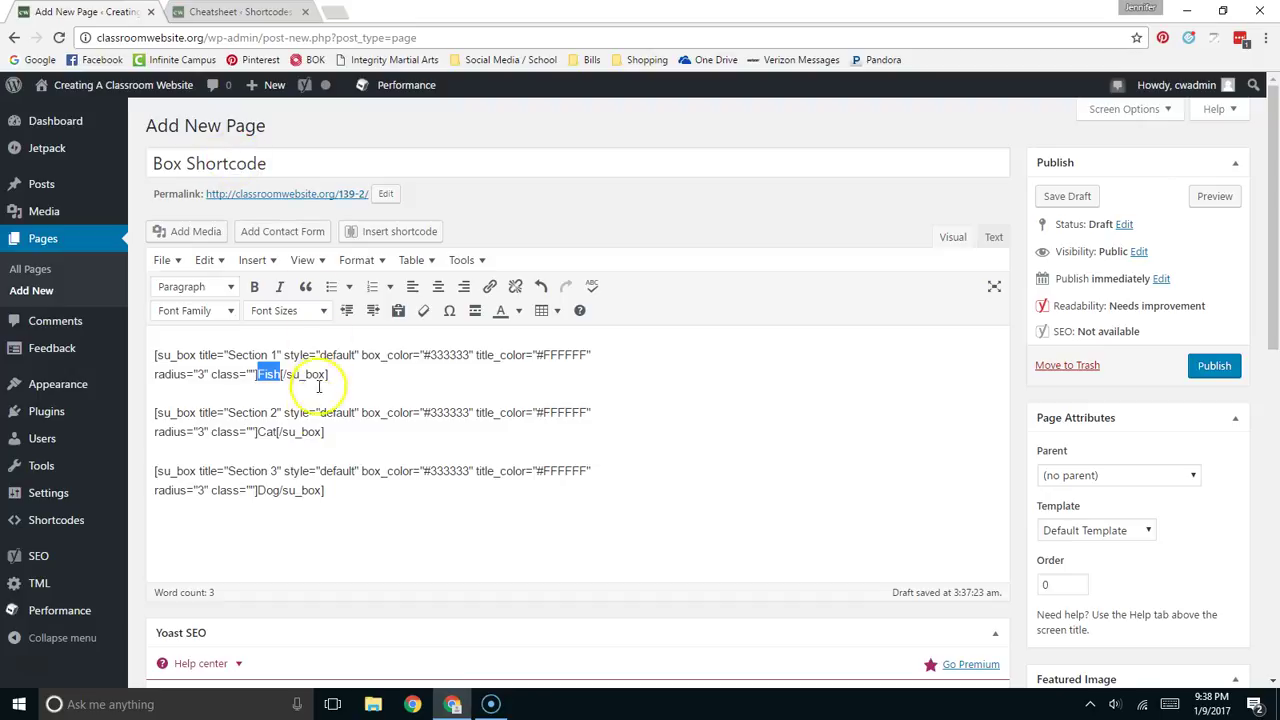
{"action": "double_click", "coordinate": [338, 413]}
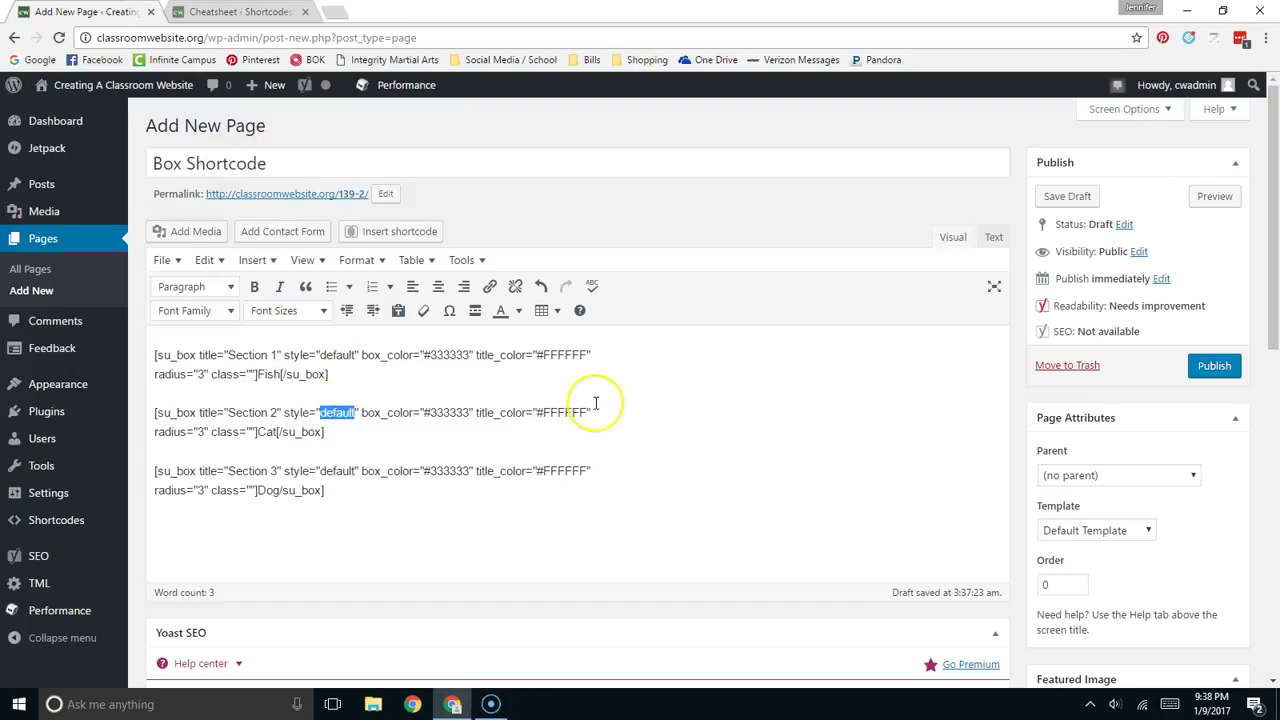
{"action": "type", "text": "soft"}
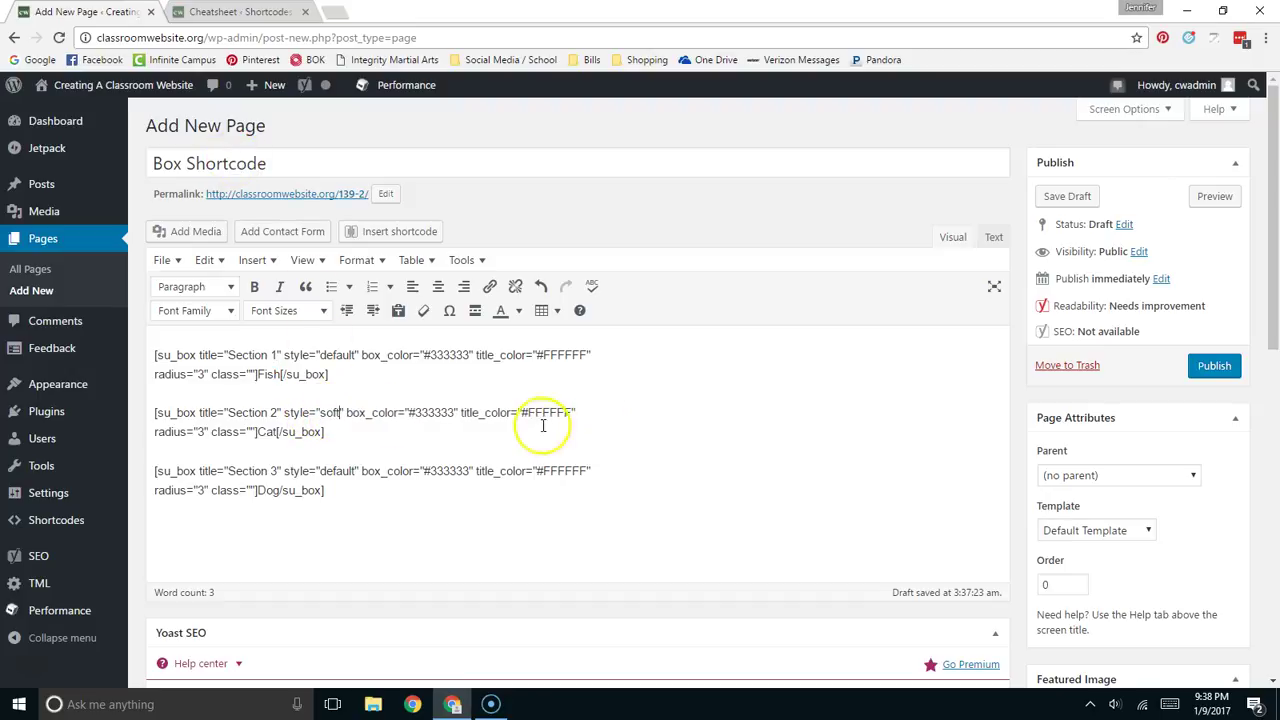
{"action": "double_click", "coordinate": [338, 472]}
{"action": "type", "text": "bubble"}
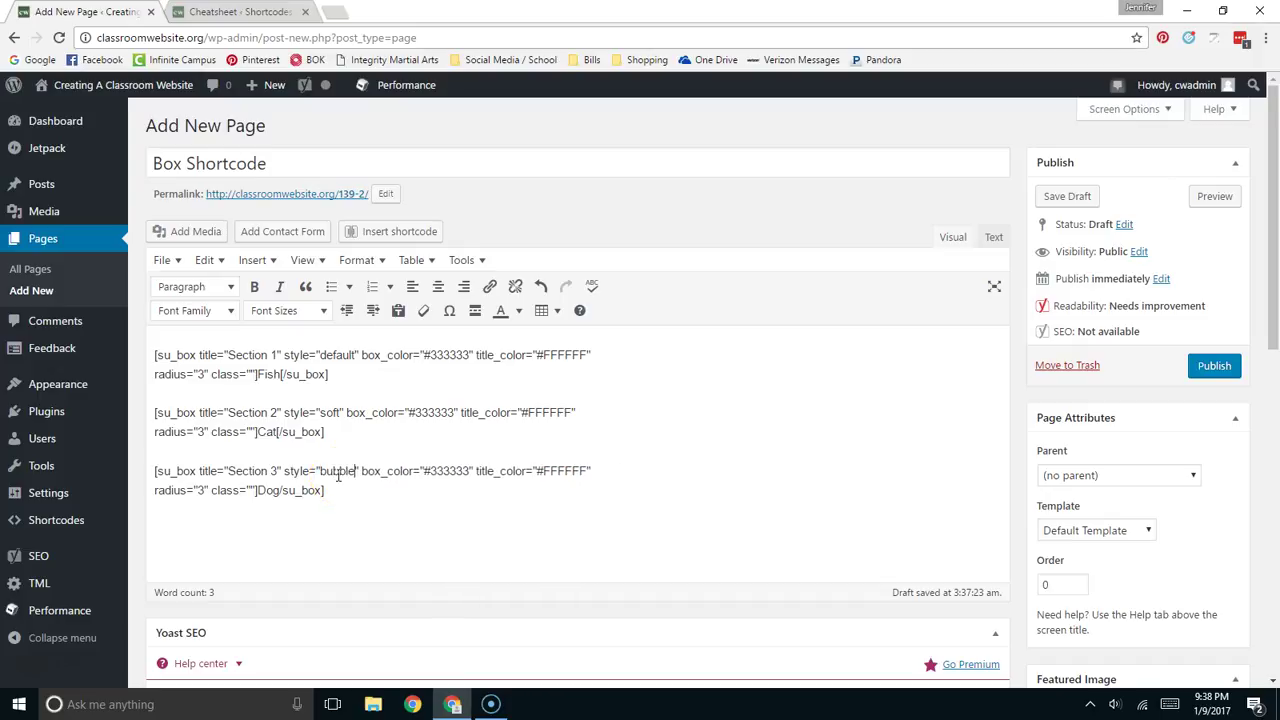
{"action": "type", "text": "s"}
- Check the cheatsheet's color attributes, and set Section 2's title_color to "green" and box_color to "purple" in the page
{"action": "left_click", "coordinate": [240, 12]}
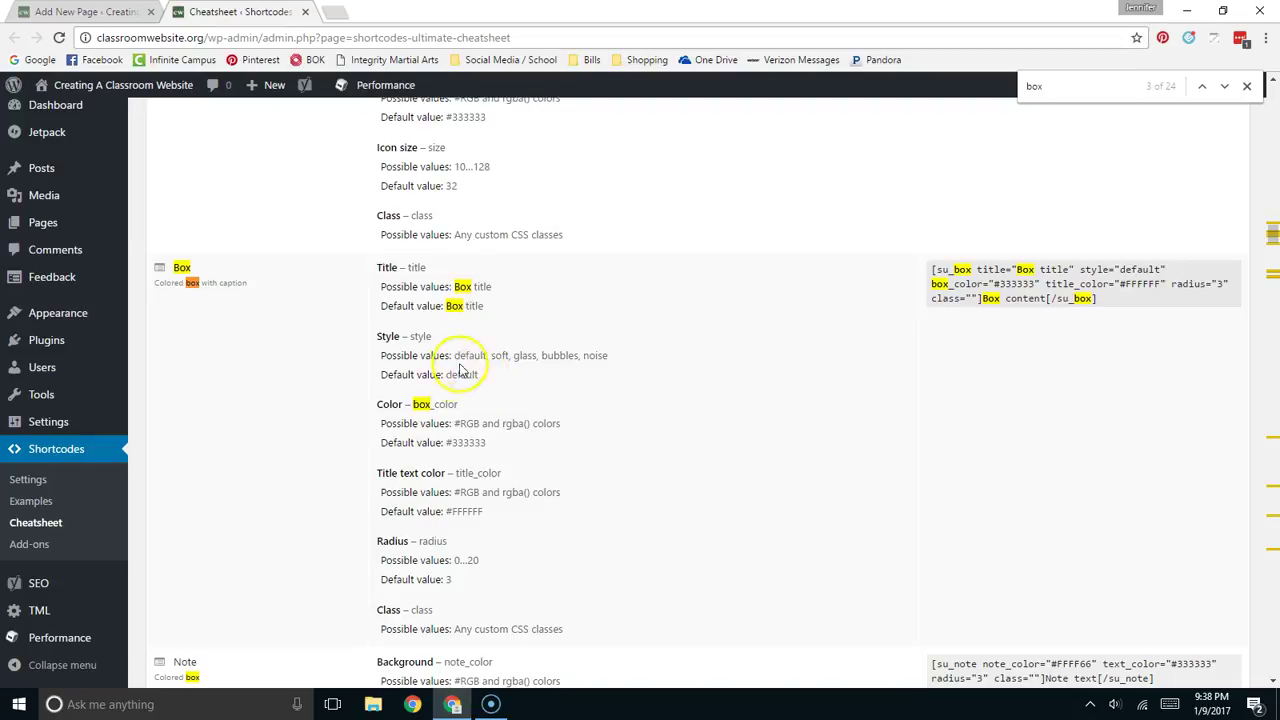
{"action": "left_click", "coordinate": [90, 11]}
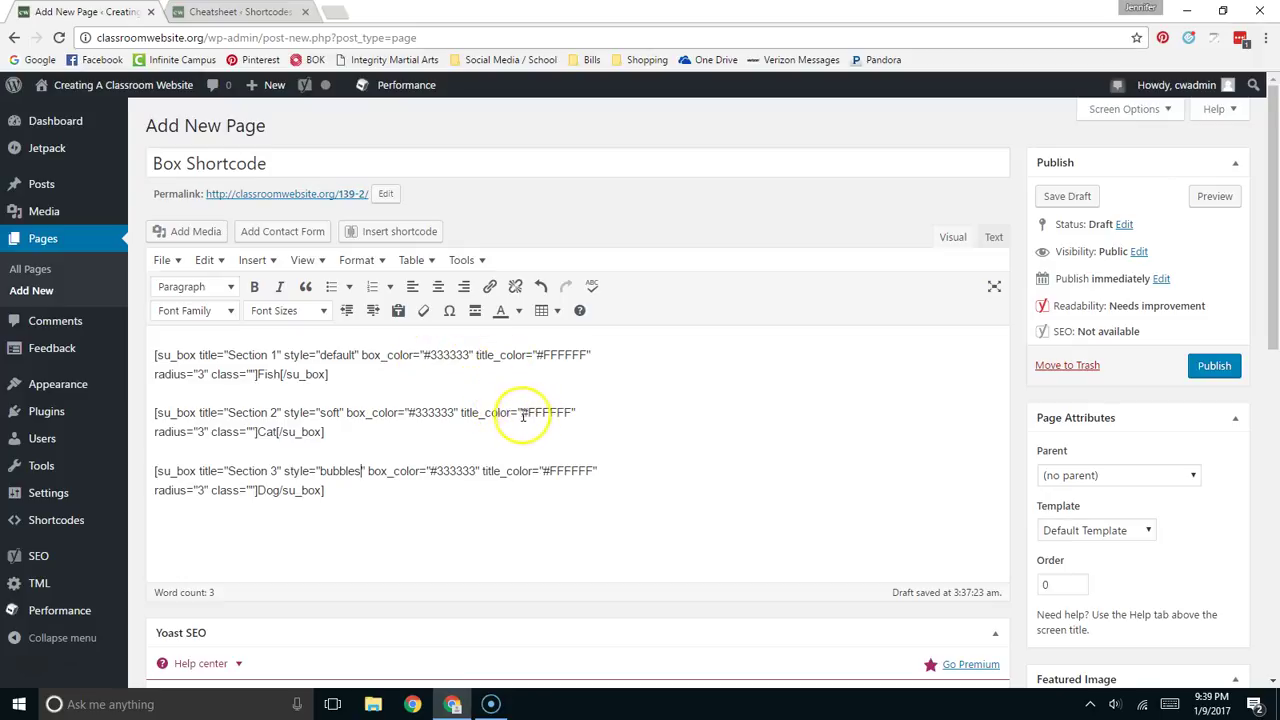
{"action": "left_click_drag", "start_coordinate": [522, 415], "coordinate": [572, 416]}
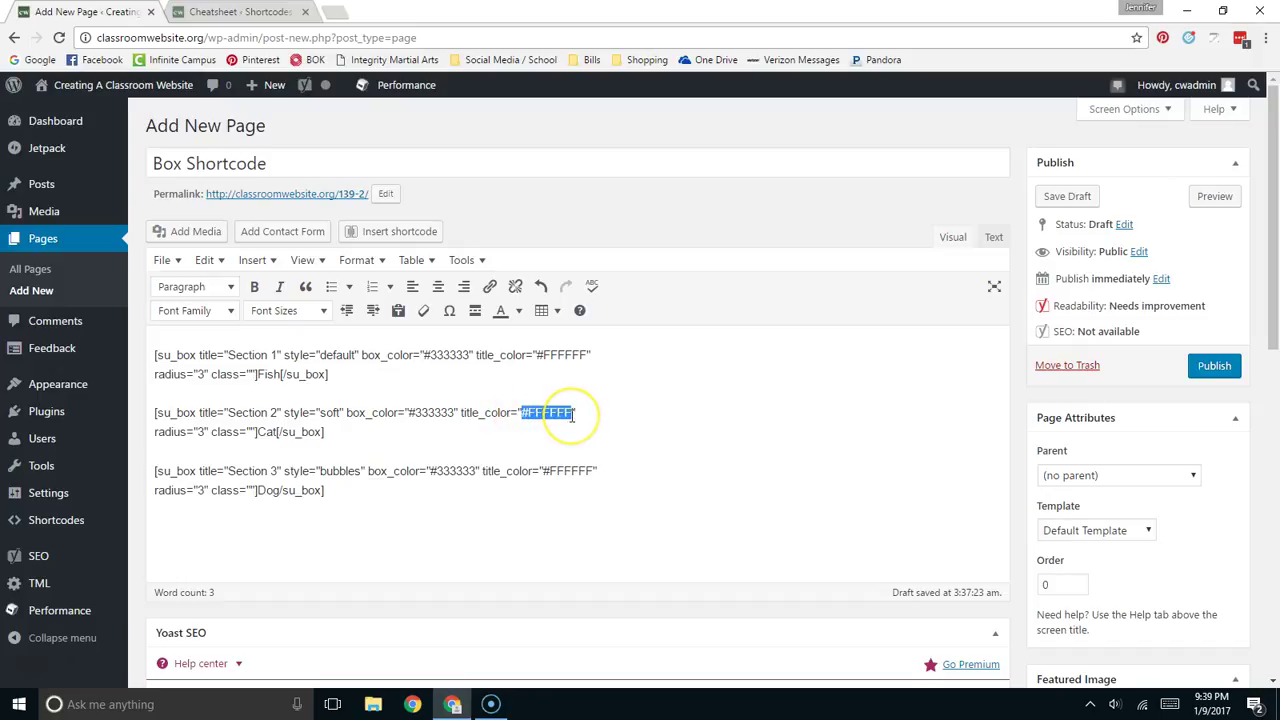
{"action": "type", "text": "green"}
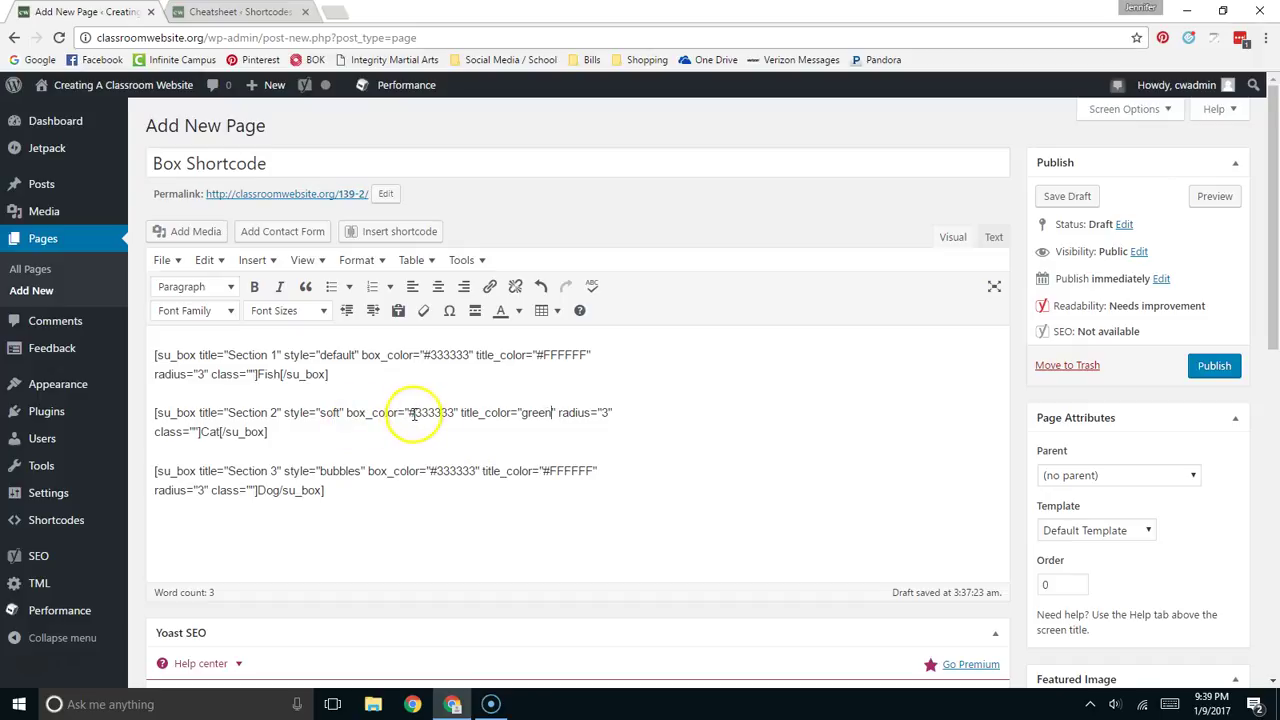
{"action": "left_click_drag", "start_coordinate": [408, 413], "coordinate": [453, 415]}
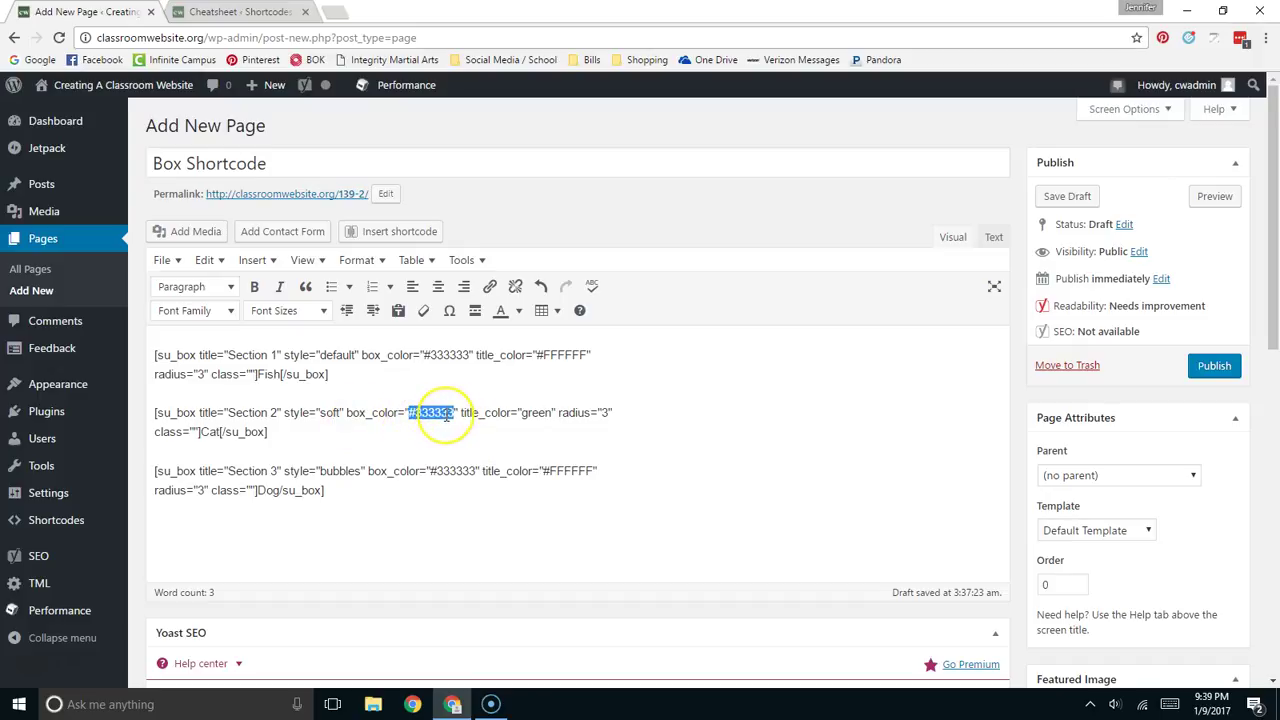
{"action": "type", "text": "purple"}
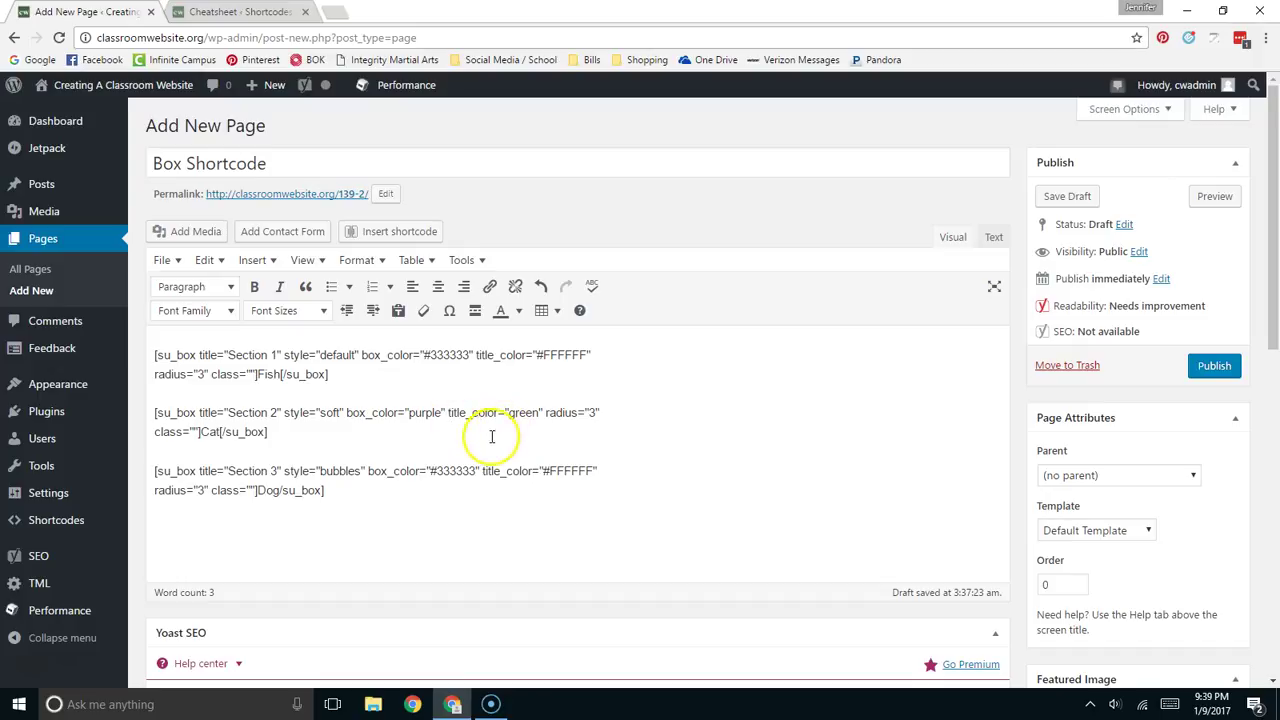
{"action": "left_click", "coordinate": [428, 471]}
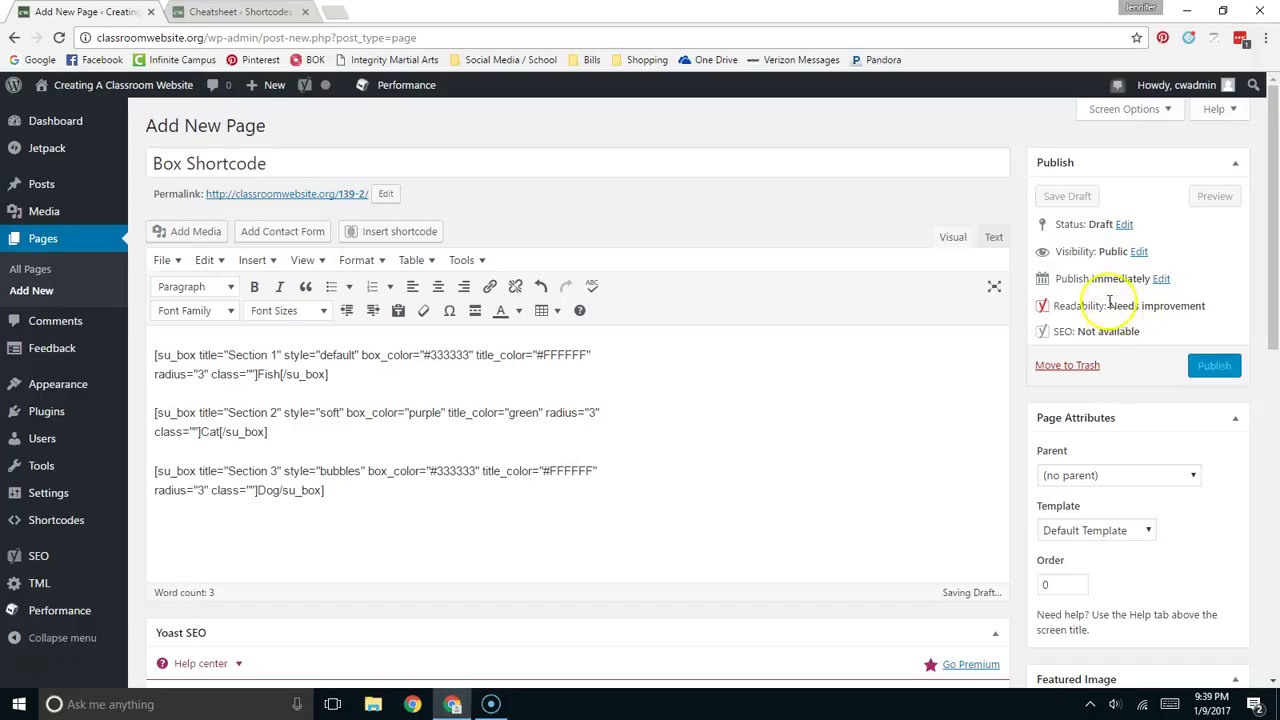
- Preview the draft page and examine how the three section boxes are rendered
{"action": "double_click", "coordinate": [591, 413]}
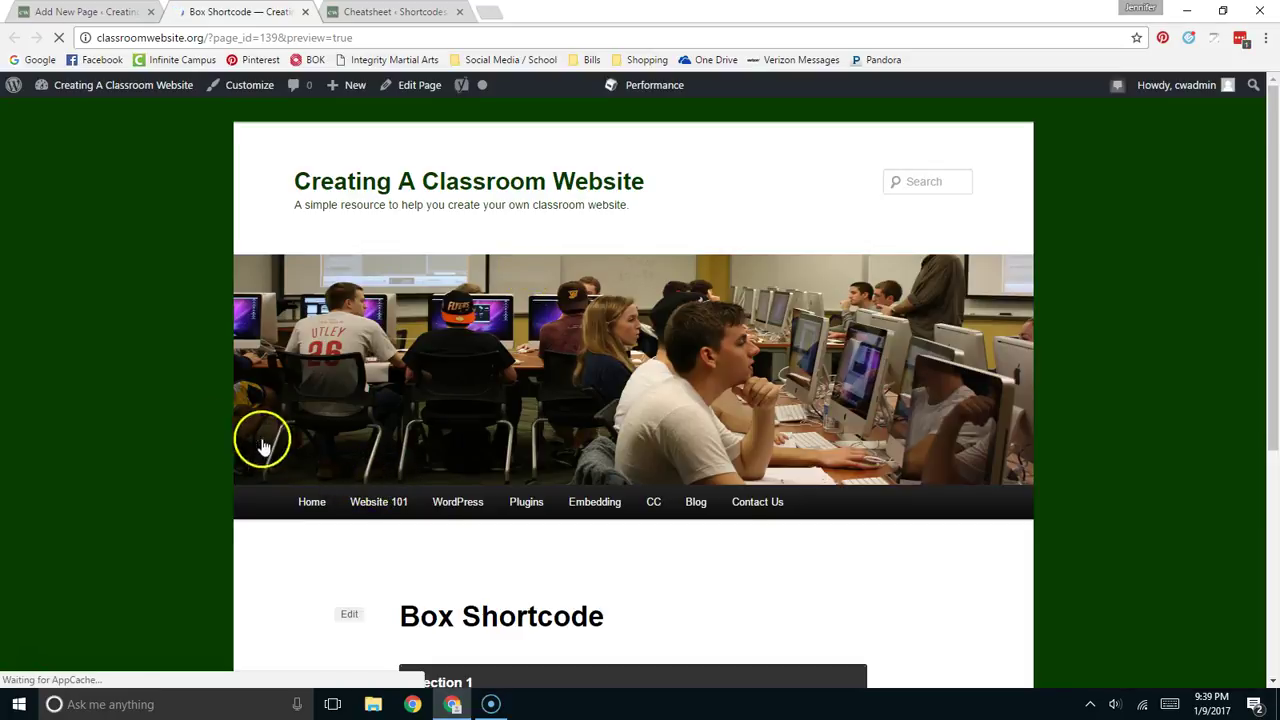
{"action": "scroll", "coordinate": [255, 470], "scroll_direction": "down", "scroll_amount": 4}
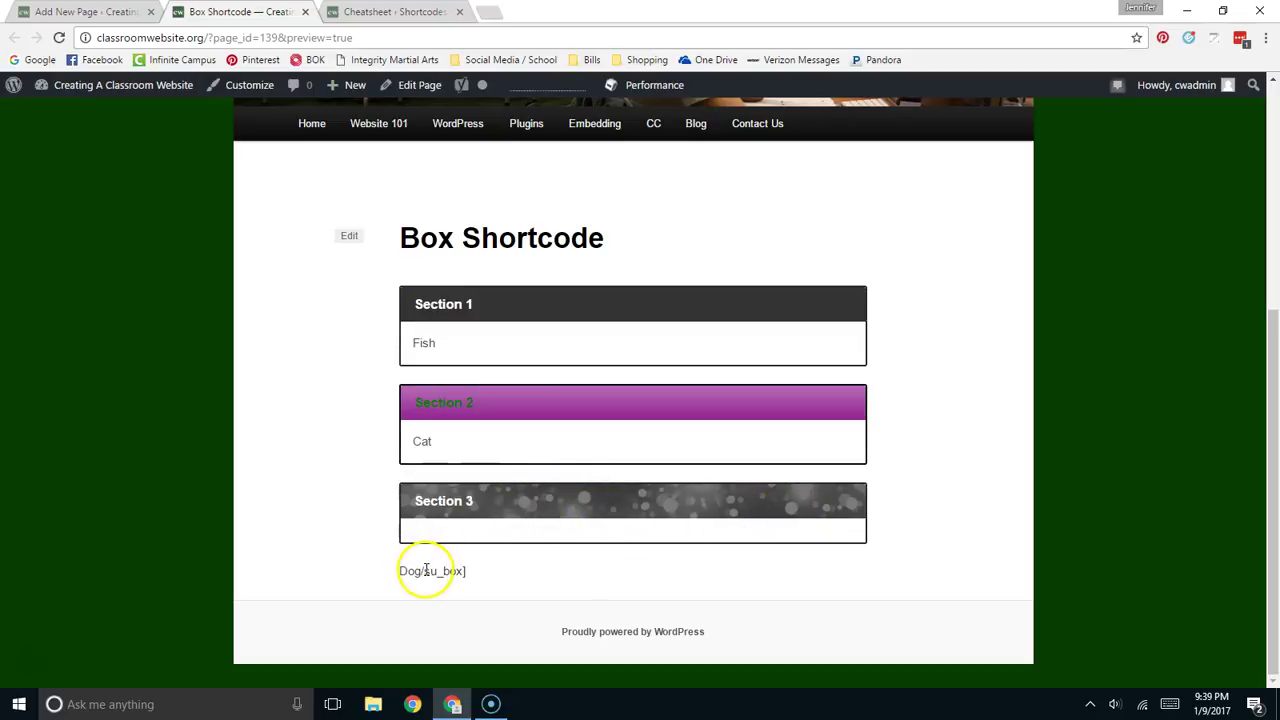
- Back in the page editor, add the missing opening bracket to Section 3's closing tag so it reads "[/su_box]", and preview the three boxes again
{"action": "left_click", "coordinate": [84, 14]}
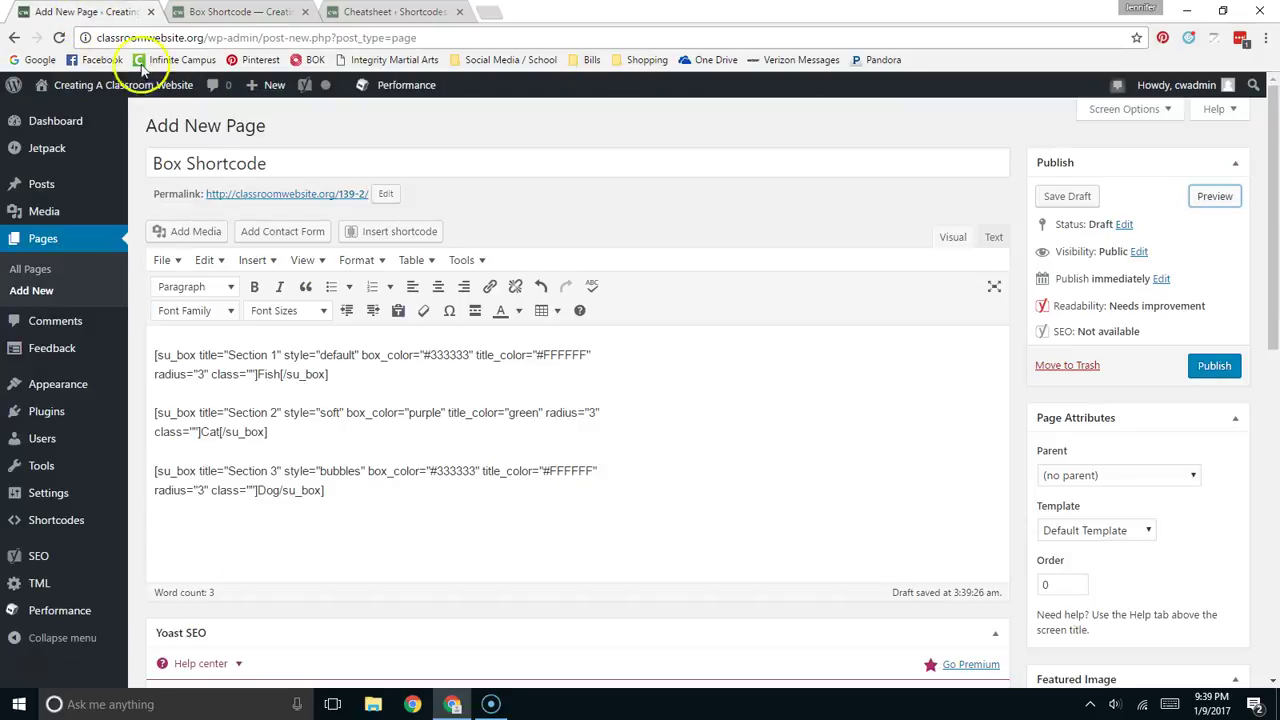
{"action": "left_click", "coordinate": [278, 491]}
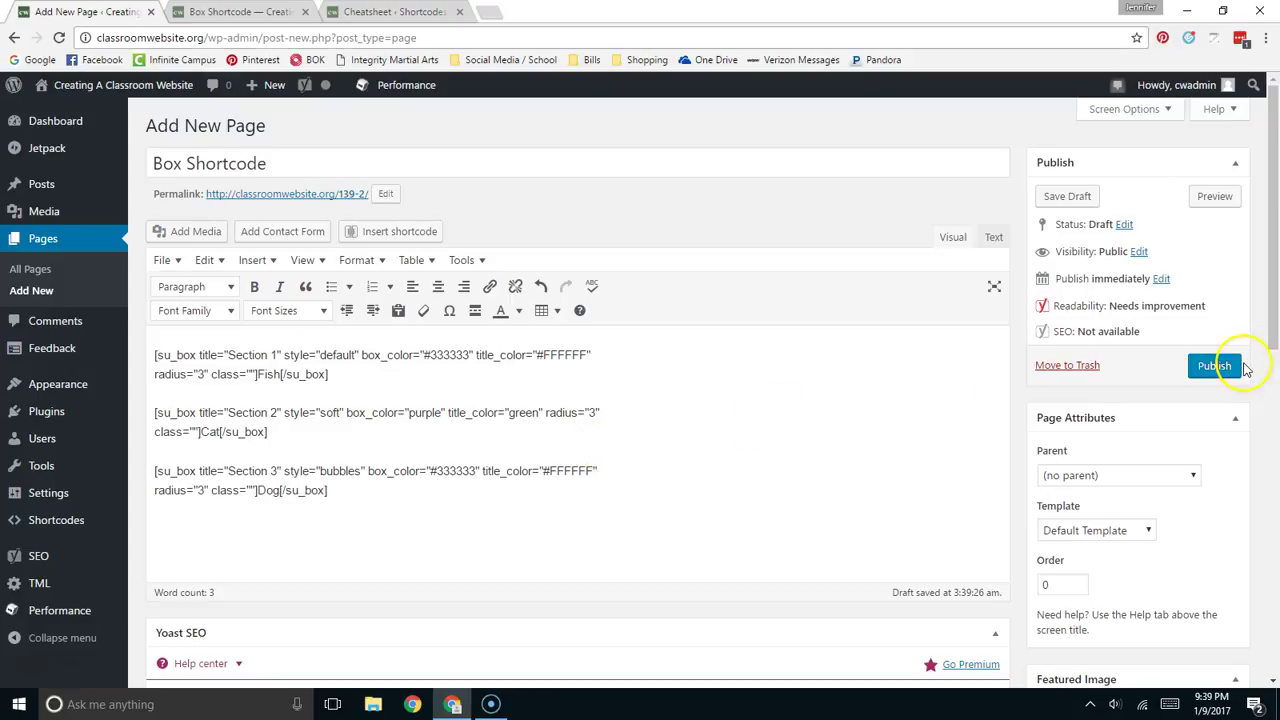
{"action": "left_click", "coordinate": [1200, 200]}
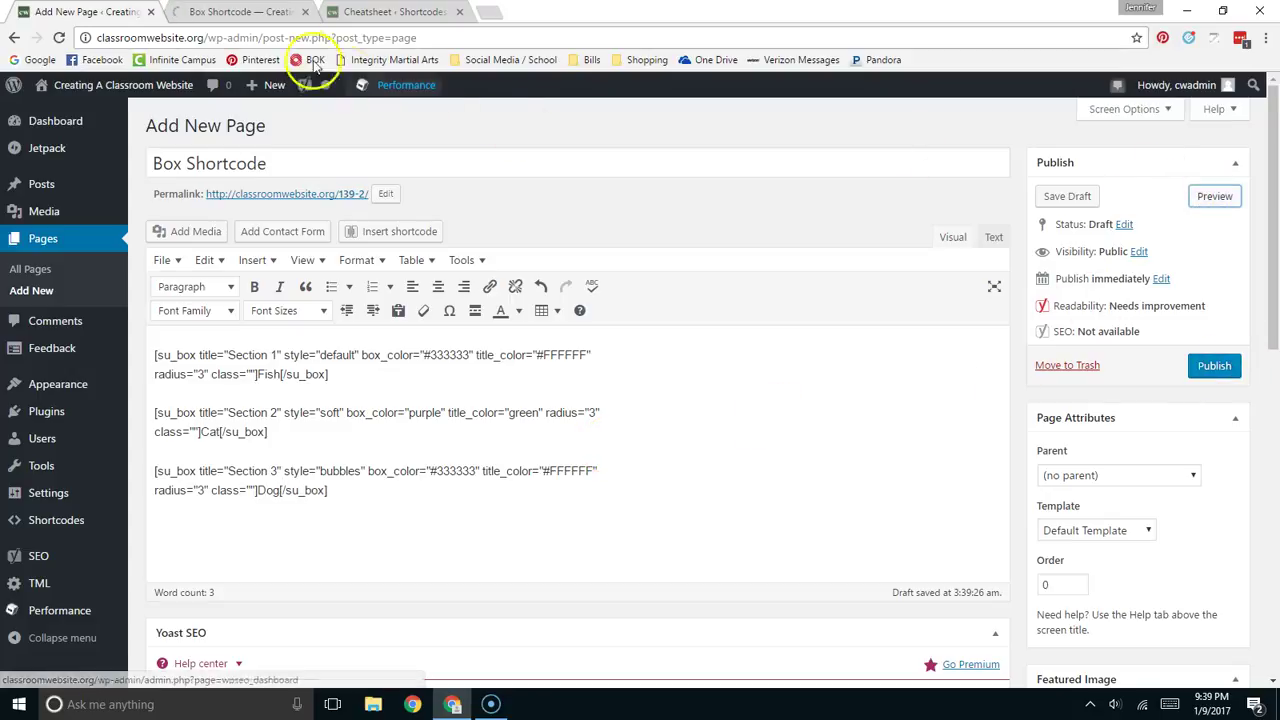
{"action": "left_click", "coordinate": [240, 14]}
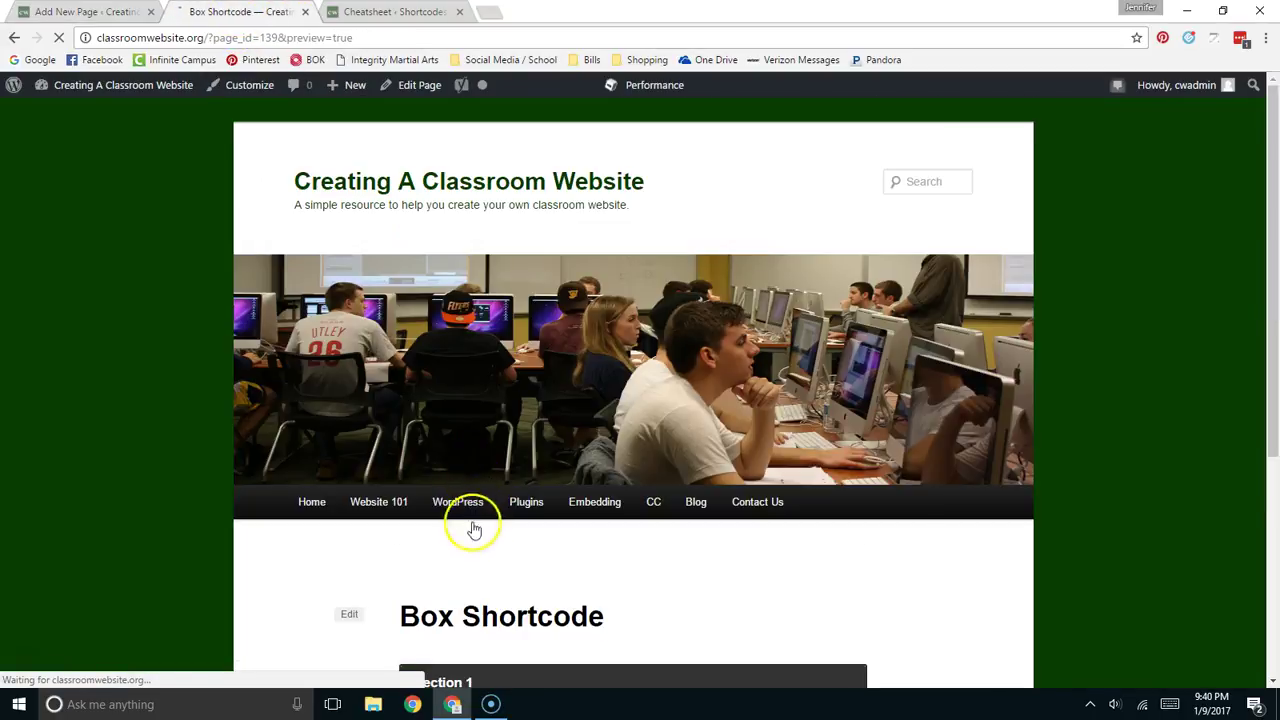
{"action": "scroll", "coordinate": [474, 530], "scroll_direction": "down", "scroll_amount": 3}
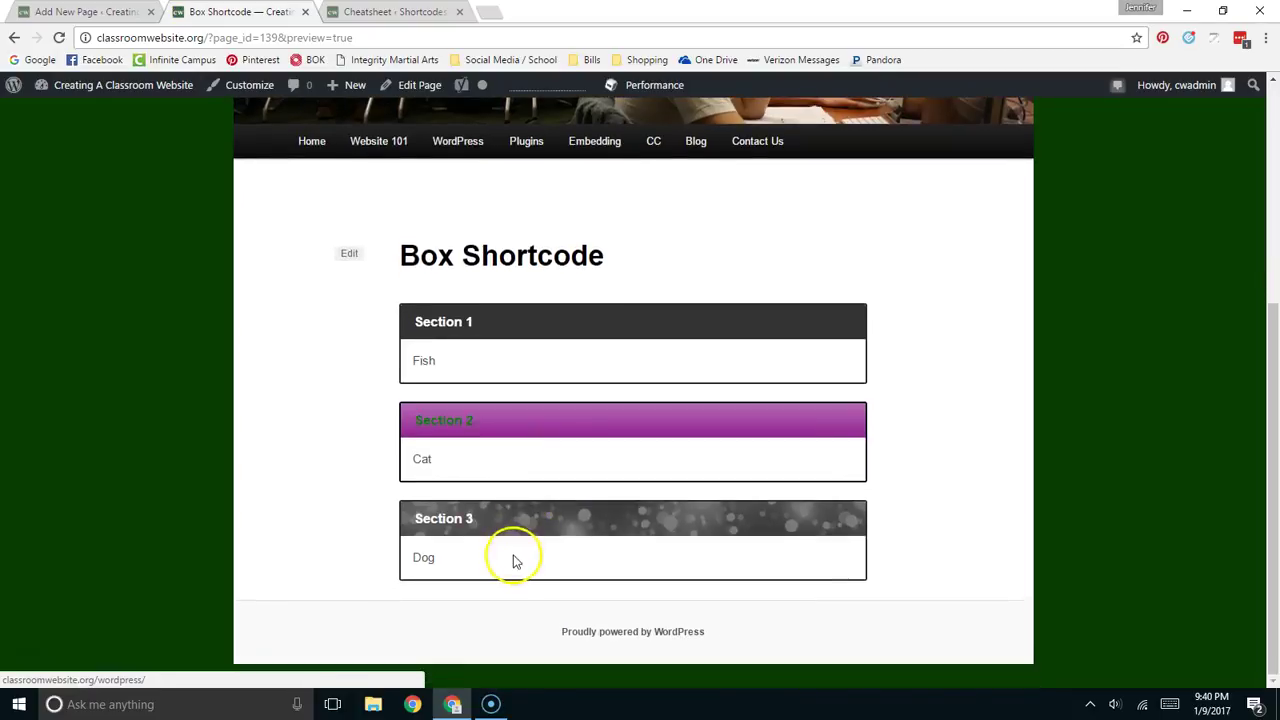